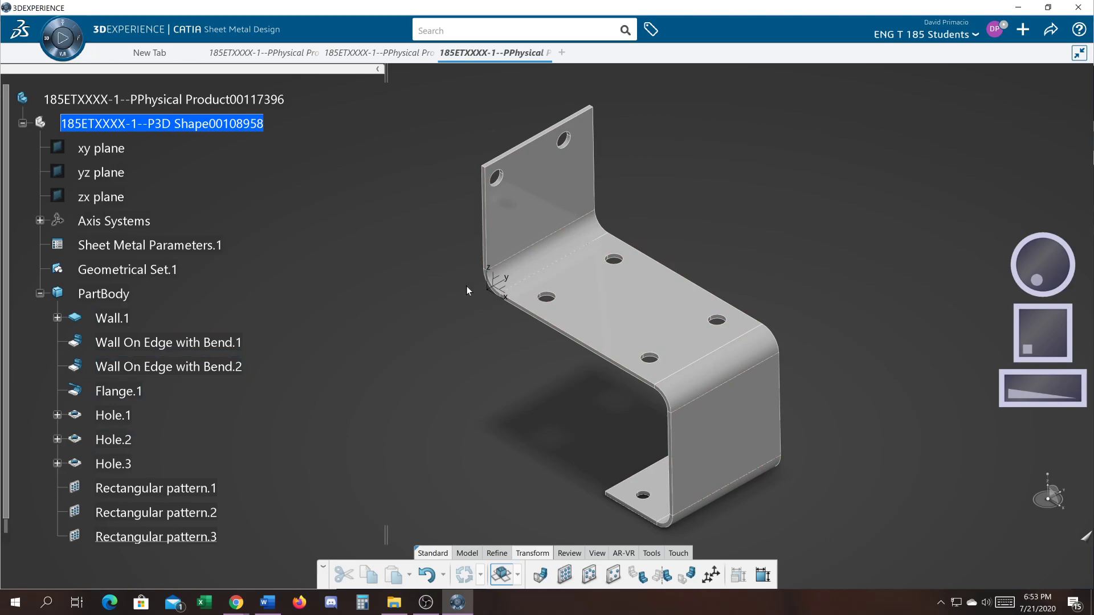
# Set the lower flange hole's main diameter to 0.5 in and its limit type to Up To Next.
pyautogui.moveTo(569, 397); pyautogui.dragTo(614, 256, button='middle')
pyautogui.moveTo(587, 396); pyautogui.dragTo(555, 220, button='middle')
pyautogui.moveTo(699, 384); pyautogui.dragTo(644, 454, button='middle')
pyautogui.moveTo(574, 401); pyautogui.dragTo(555, 368, button='middle')
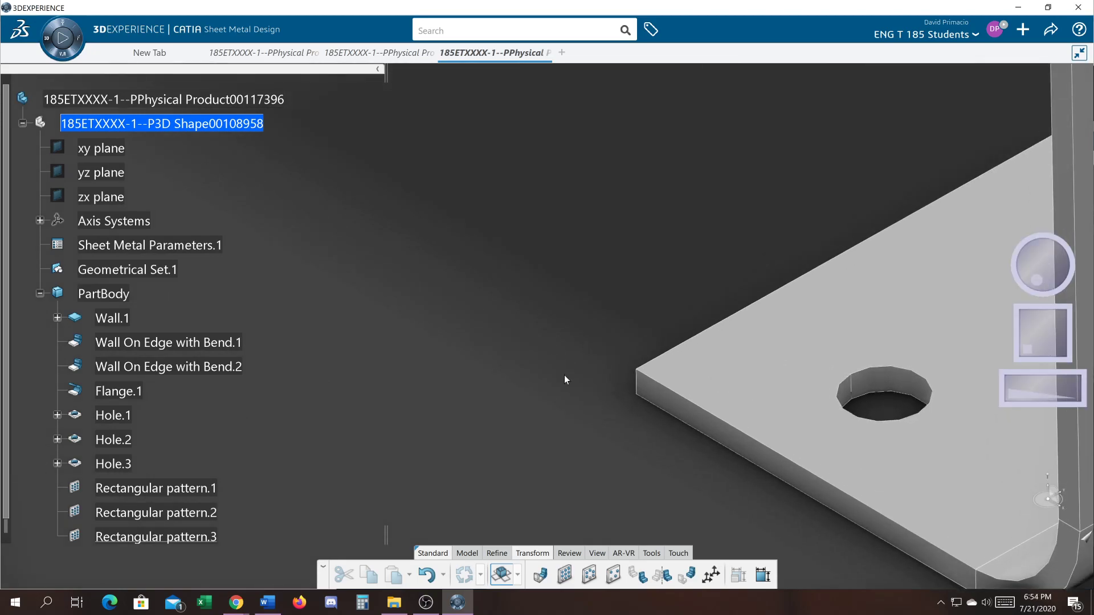
pyautogui.moveTo(610, 403); pyautogui.dragTo(560, 356, button='middle')
pyautogui.click(830, 338)
pyautogui.doubleClick(830, 339)
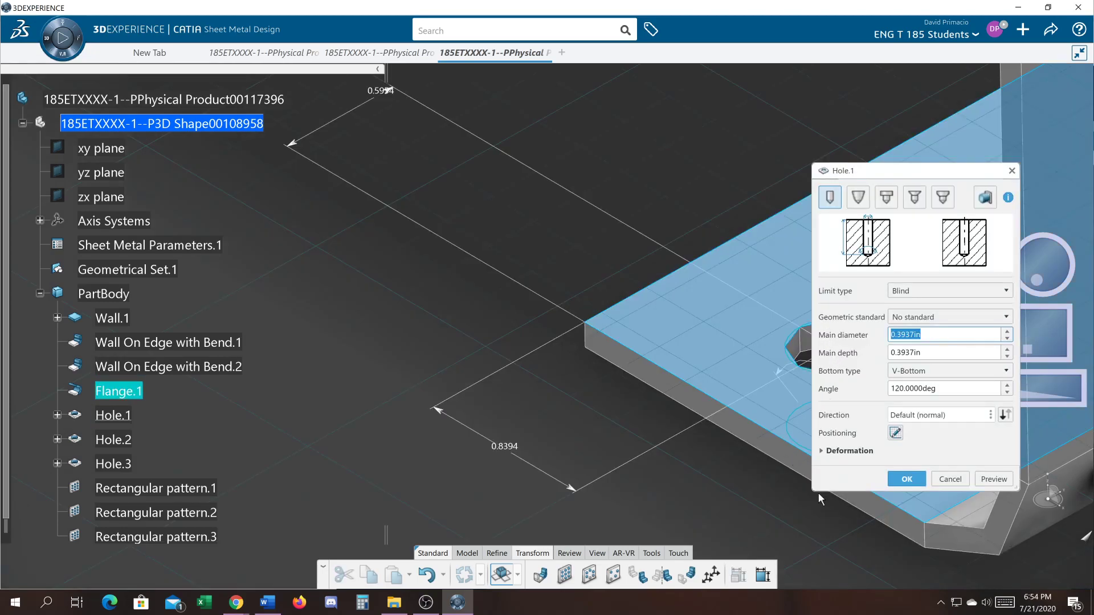
pyautogui.write('.5')
pyautogui.press('Tab')
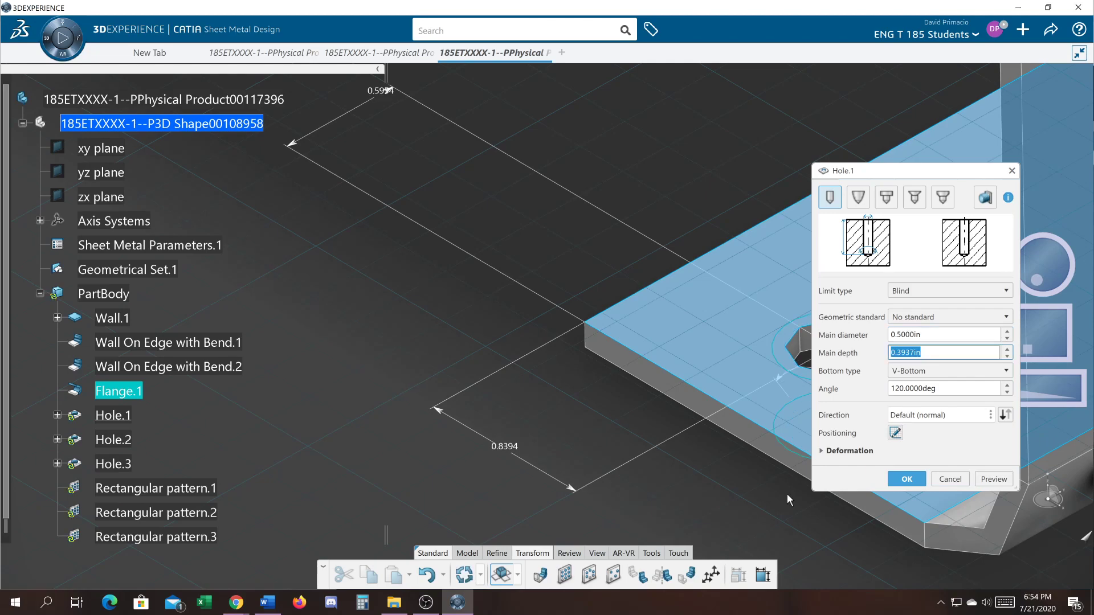
pyautogui.click(910, 291)
pyautogui.click(920, 317)
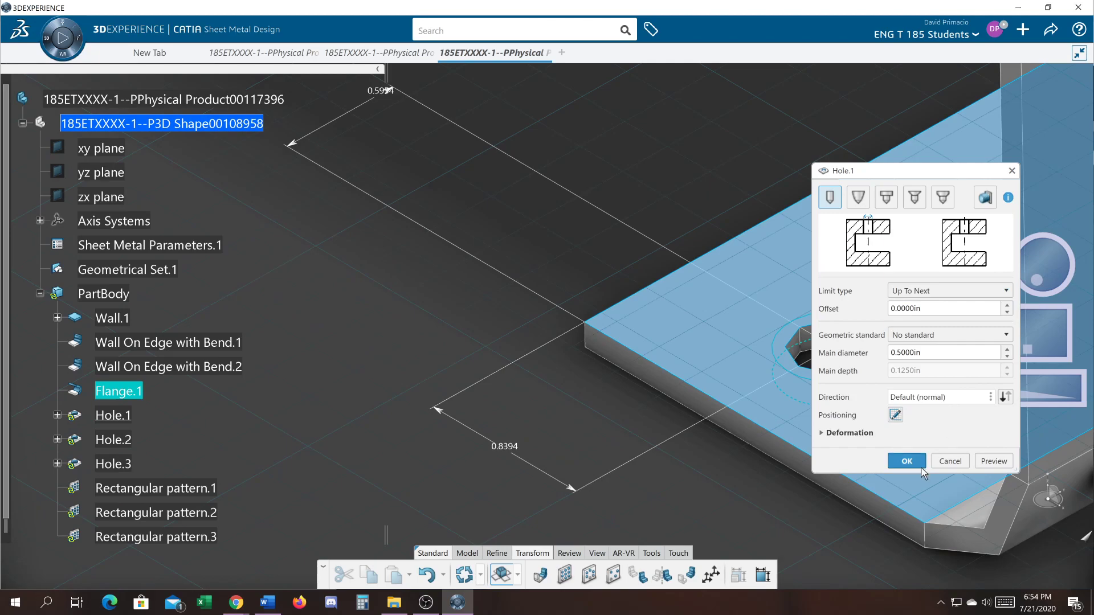
pyautogui.click(908, 461)
# In the display performance preferences, set both the 3D and 2D accuracy to Proportional 0.01.
pyautogui.moveTo(654, 416); pyautogui.dragTo(643, 407, button='middle')
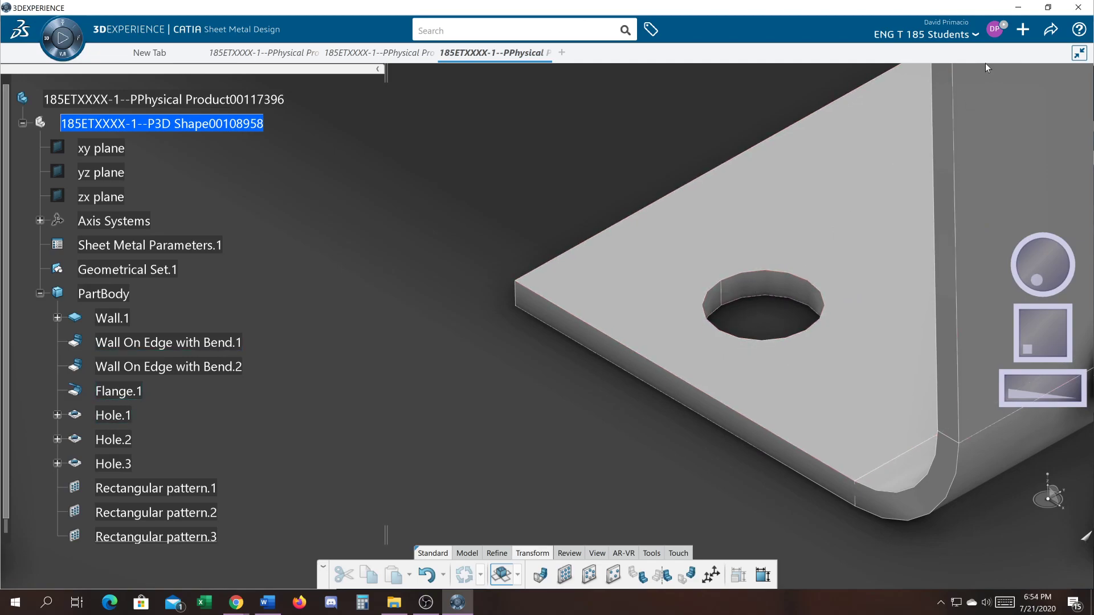
pyautogui.click(995, 35)
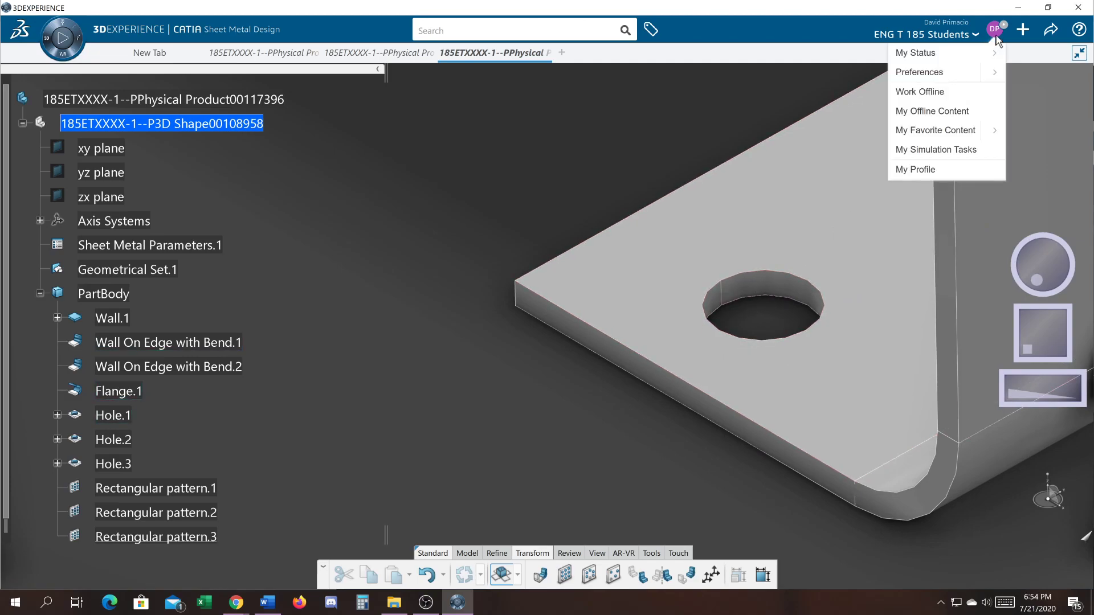
pyautogui.click(993, 73)
pyautogui.click(970, 76)
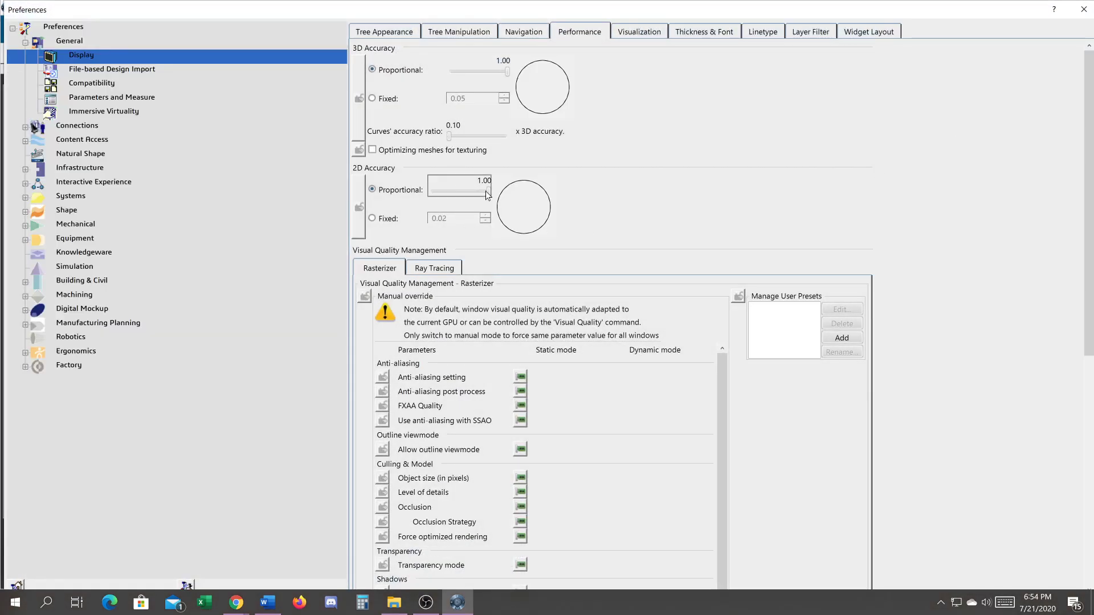
pyautogui.click(379, 215)
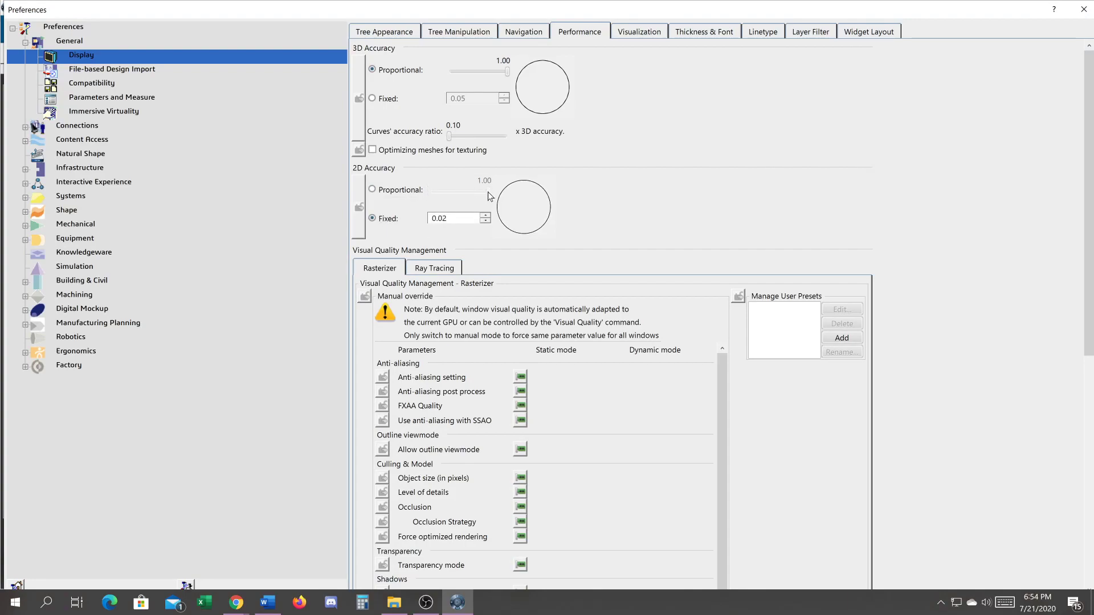
pyautogui.click(382, 191)
pyautogui.moveTo(489, 191); pyautogui.dragTo(416, 191)
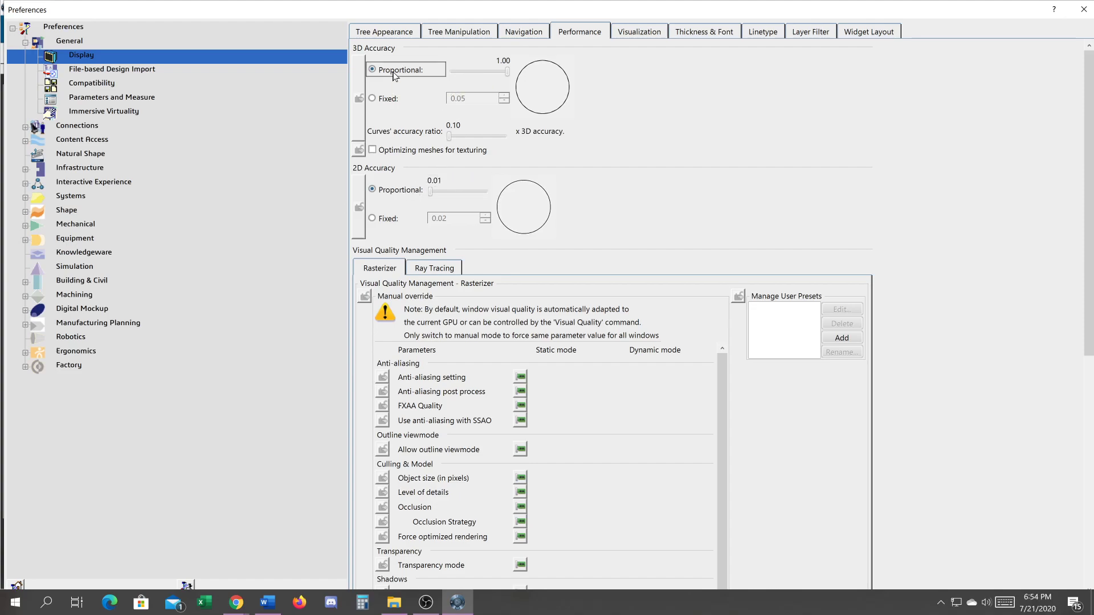
pyautogui.moveTo(508, 72); pyautogui.dragTo(450, 71)
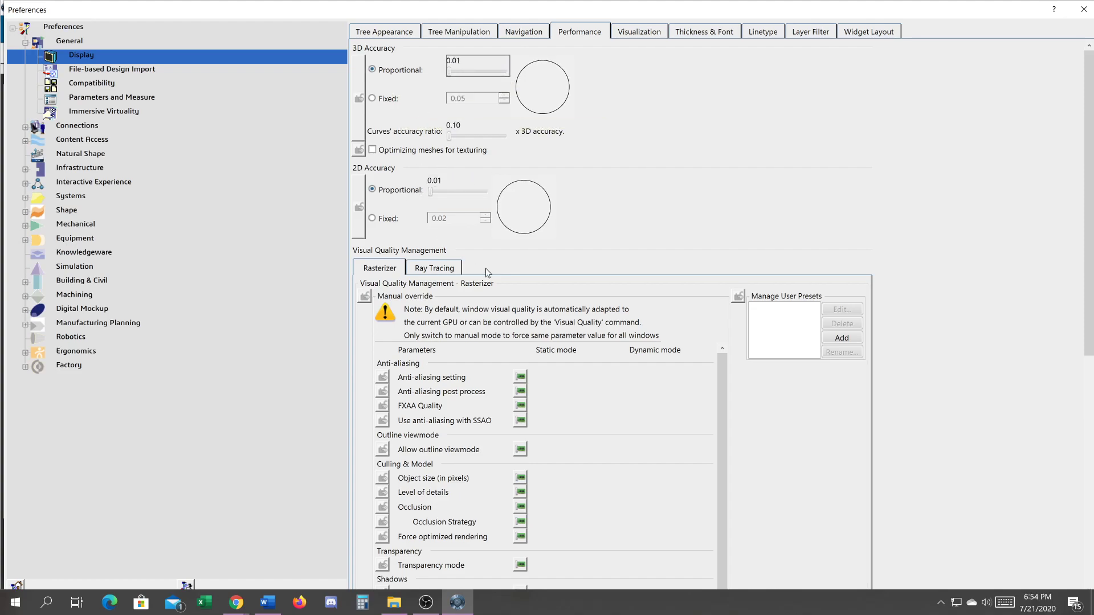
pyautogui.moveTo(992, 68); pyautogui.dragTo(973, 8)
pyautogui.click(1006, 569)
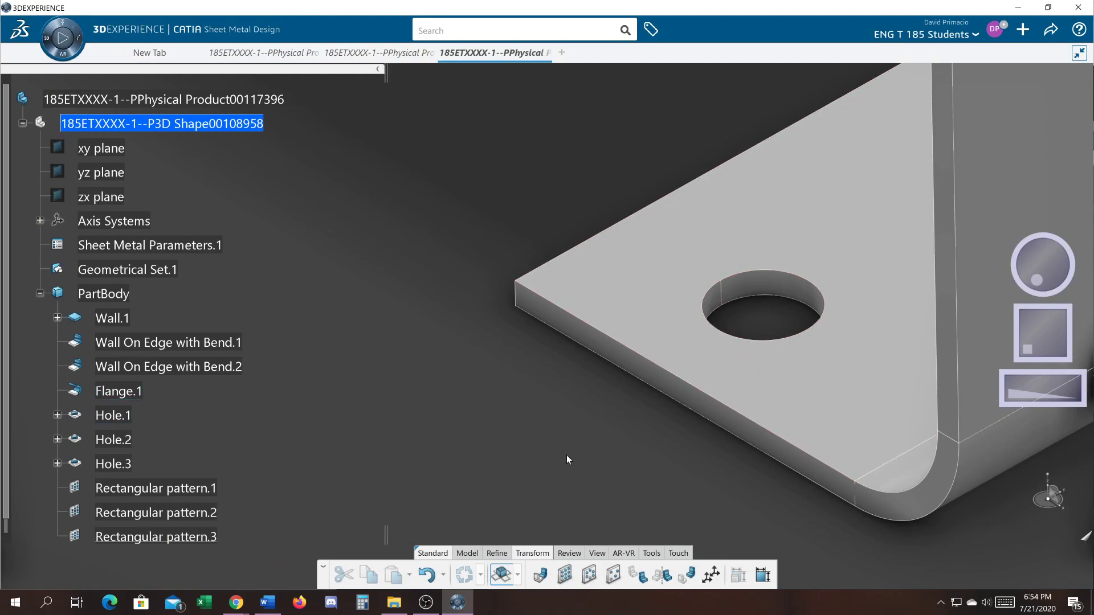
# Open the lower flange hole's definition and examine its two position dimensions from the flange edges.
pyautogui.moveTo(489, 435); pyautogui.dragTo(476, 426, button='middle')
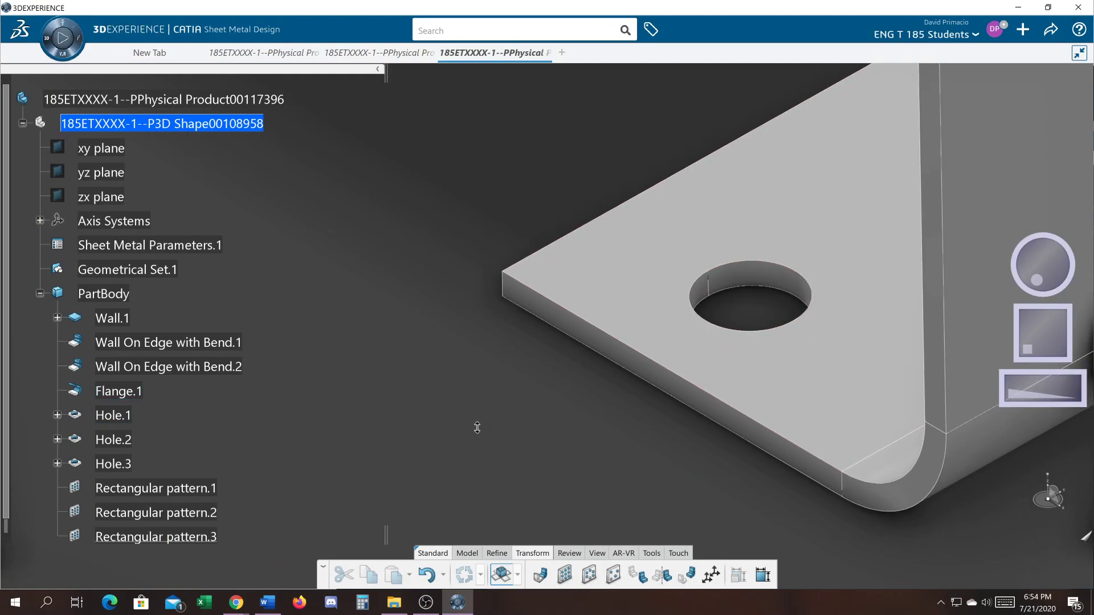
pyautogui.doubleClick(737, 285)
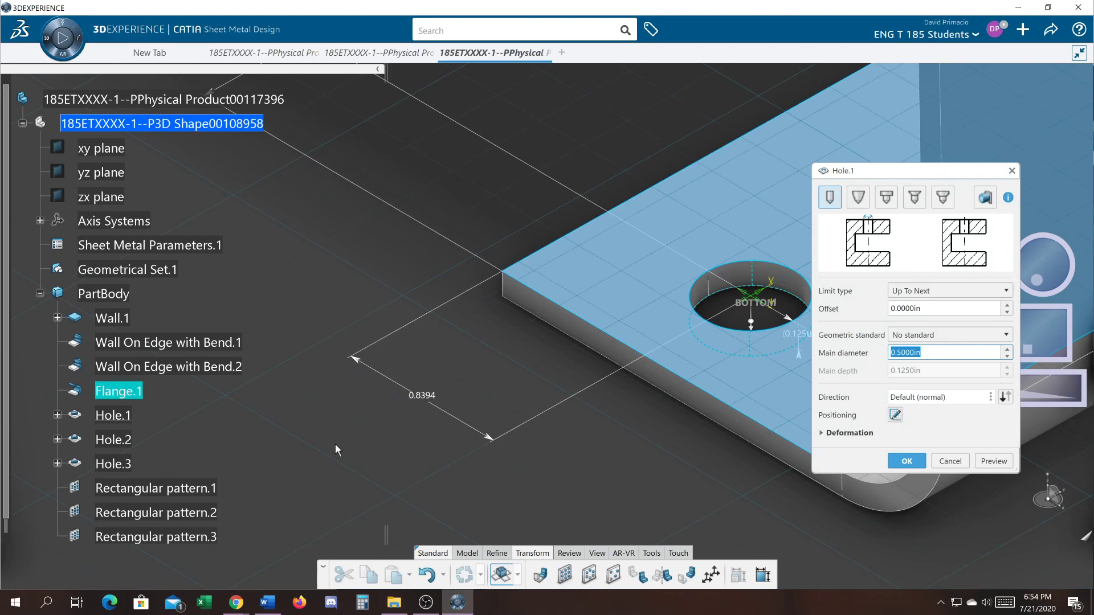
pyautogui.moveTo(349, 409); pyautogui.dragTo(488, 472, button='middle')
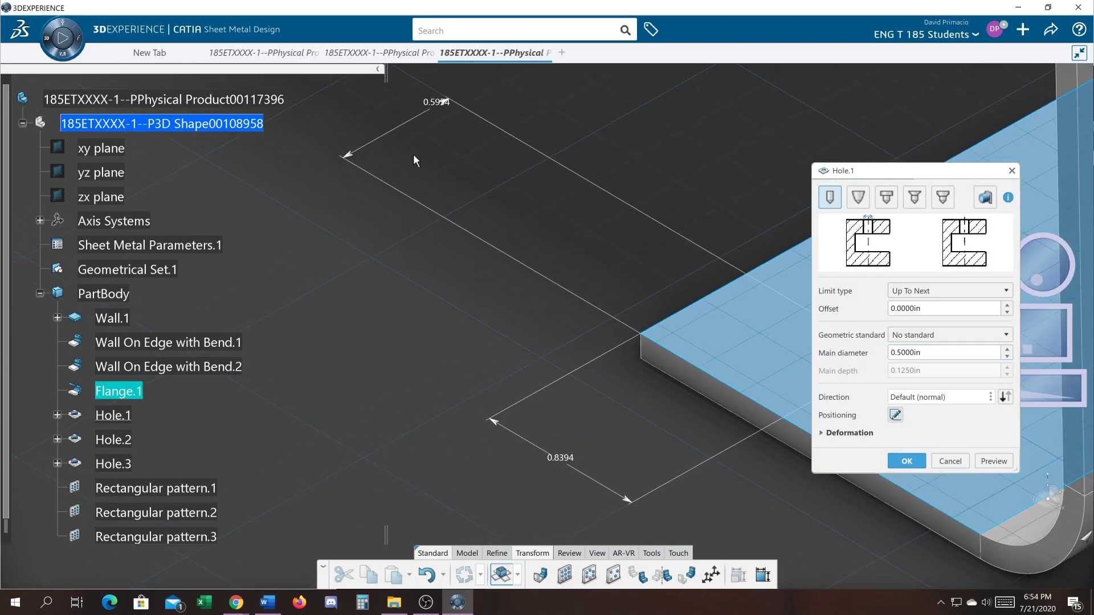
pyautogui.moveTo(388, 147); pyautogui.dragTo(557, 263, button='middle')
pyautogui.moveTo(557, 262); pyautogui.dragTo(607, 254)
pyautogui.moveTo(595, 387); pyautogui.dragTo(435, 281, button='middle')
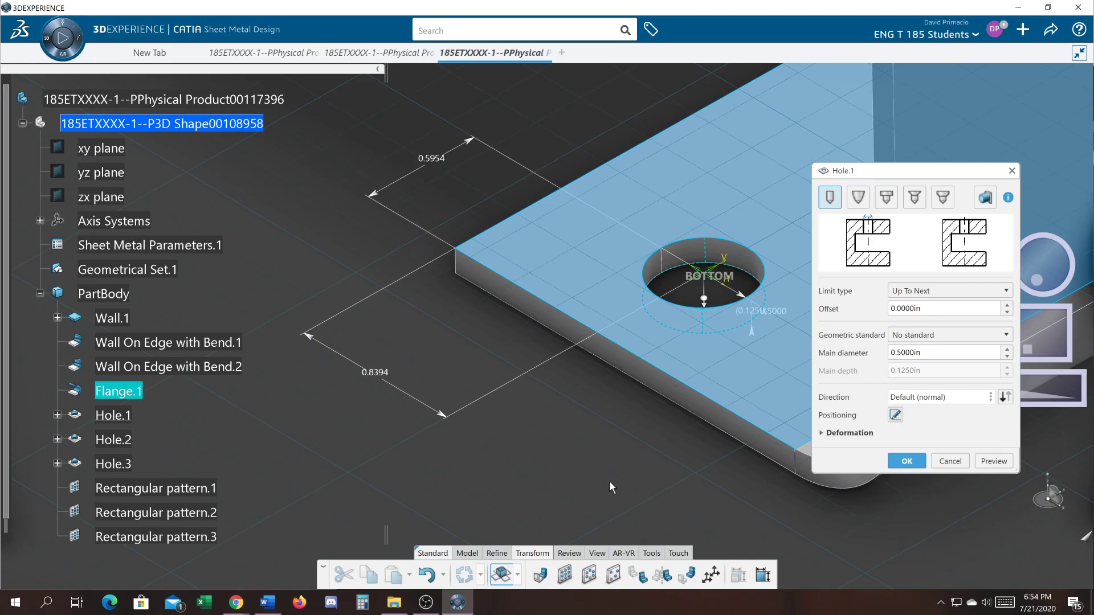
pyautogui.moveTo(615, 471)
pyautogui.mouseDown(button='middle')
pyautogui.moveTo(587, 480)
pyautogui.moveTo(605, 468)
pyautogui.moveTo(596, 472)
pyautogui.moveTo(601, 486)
pyautogui.mouseUp(button='middle')
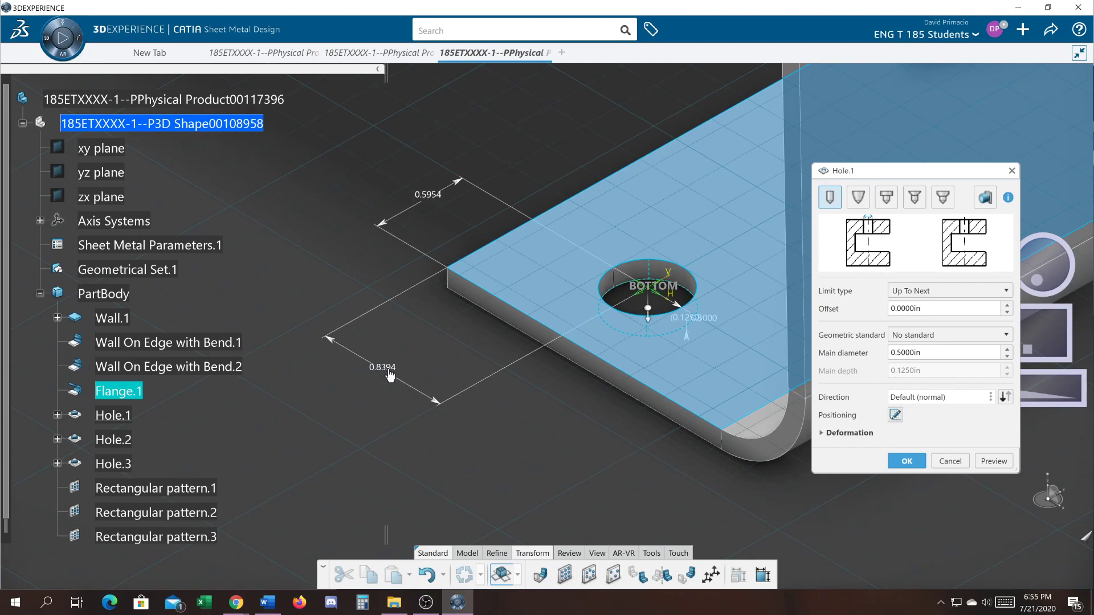
pyautogui.doubleClick(387, 374)
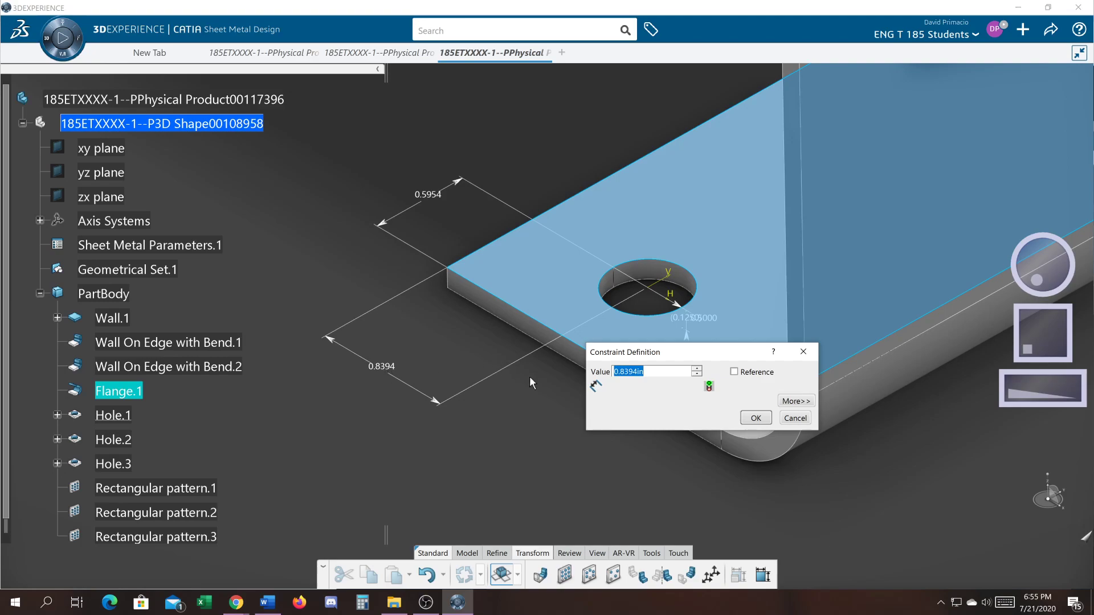
pyautogui.click(797, 421)
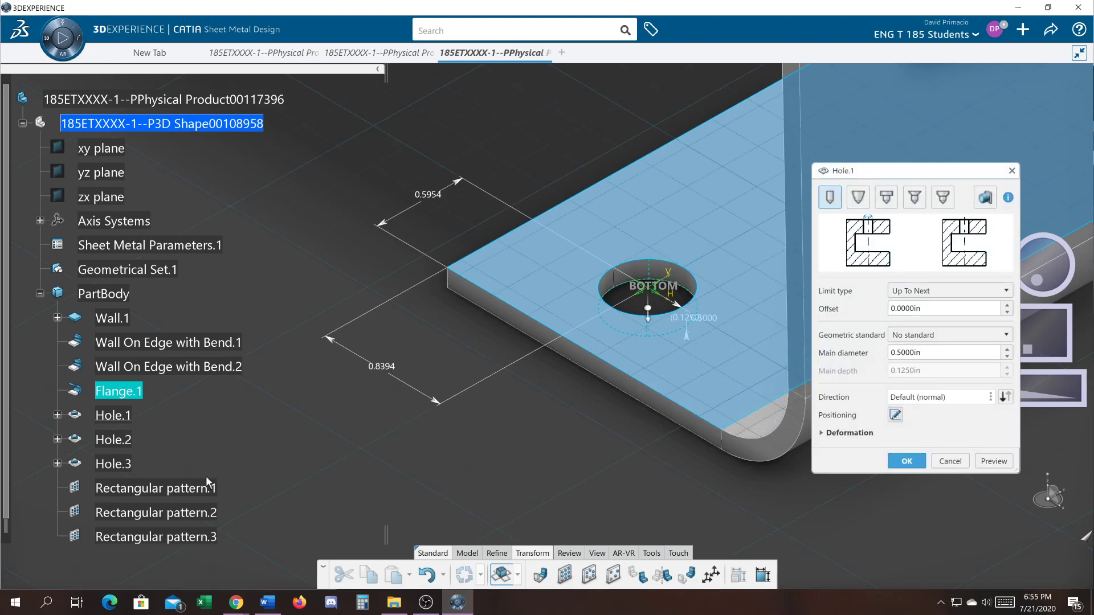
# Switch to Chrome, check the Sheetmetal 1 recording at about 12:13, and return to the CATIA model.
pyautogui.hotkey('alt', 'Tab')
pyautogui.hotkey('alt', 'Tab')
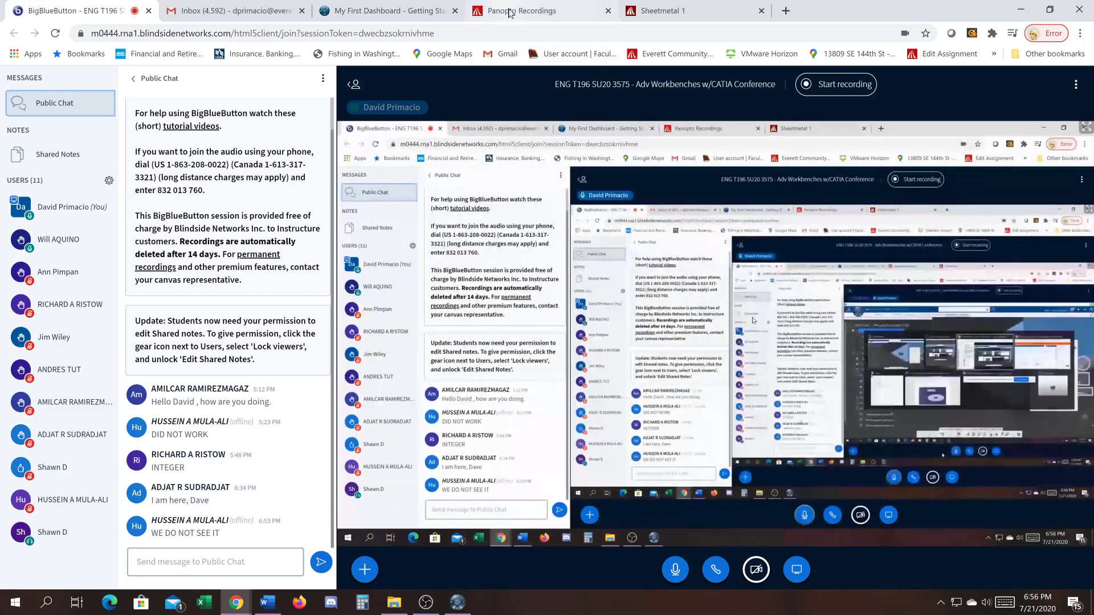
pyautogui.click(536, 11)
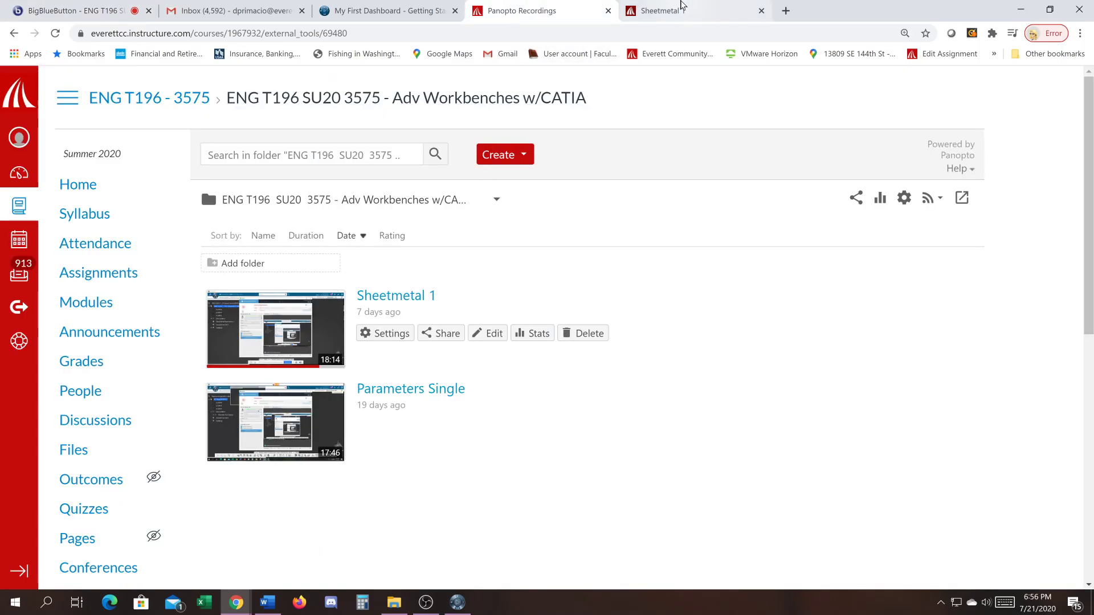
pyautogui.click(679, 10)
pyautogui.moveTo(716, 464); pyautogui.dragTo(693, 468)
pyautogui.click(668, 465)
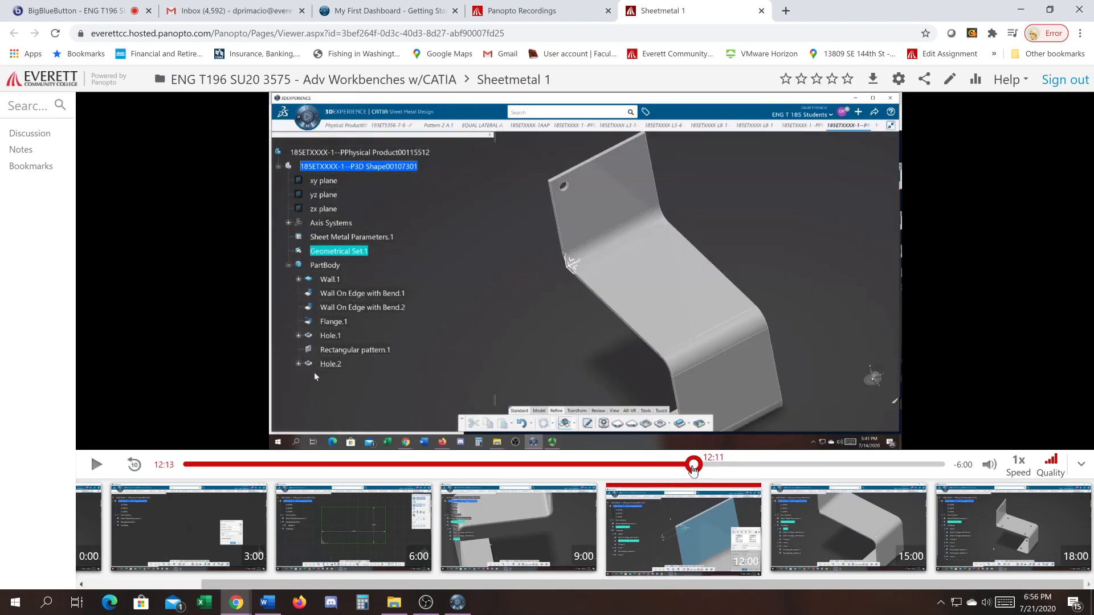
pyautogui.hotkey('alt', 'Tab')
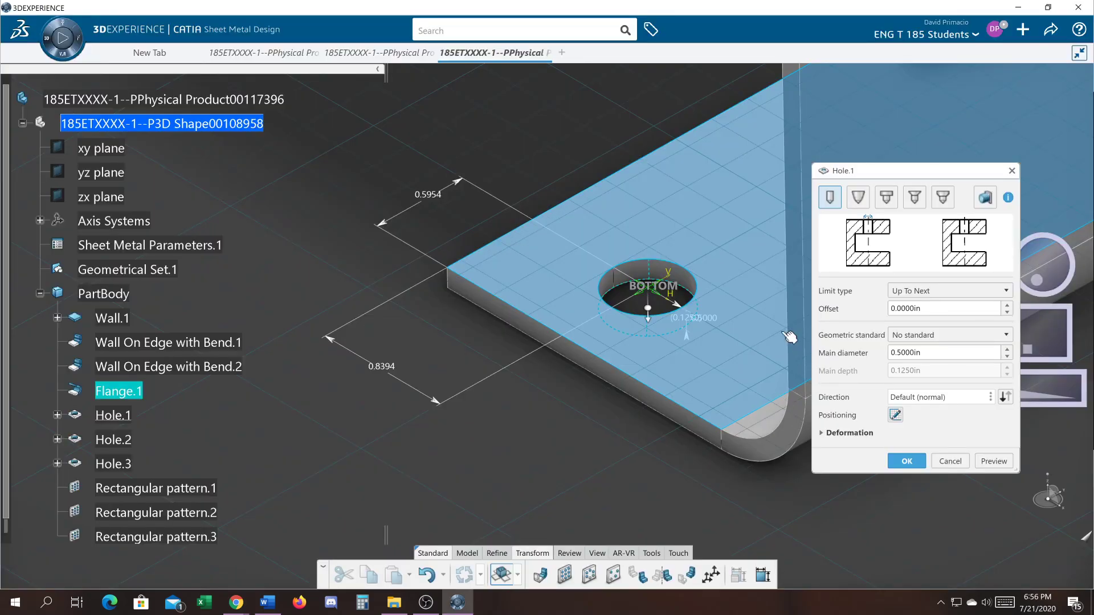
# Set the flange hole's main diameter to 0.375 in.
pyautogui.doubleClick(927, 353)
pyautogui.write('.375')
pyautogui.press('Return')
# Set the hole's distance from the flange's free edge to .375*1.5+.05, giving 0.6125 in.
pyautogui.doubleClick(383, 370)
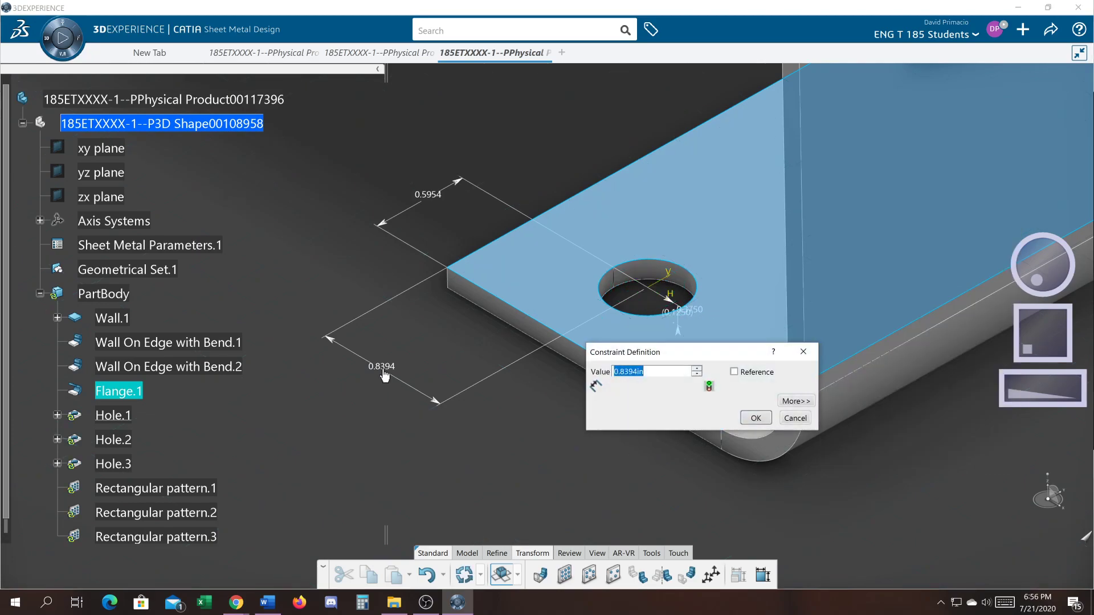
pyautogui.write('.375')
pyautogui.write('*1.5+.05')
pyautogui.press('Return')
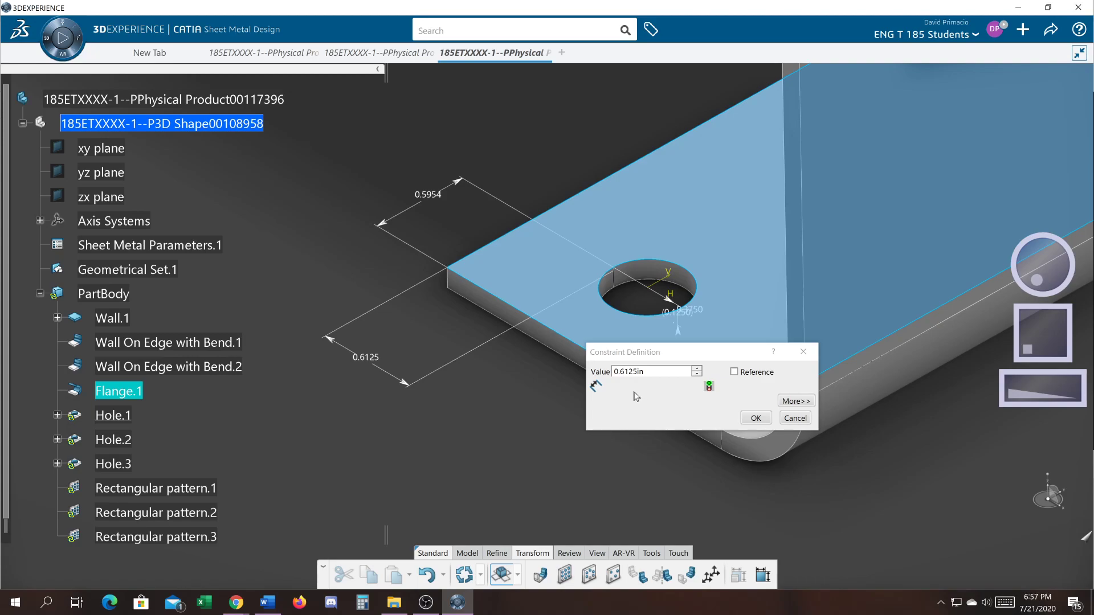
pyautogui.click(752, 419)
pyautogui.click(745, 420)
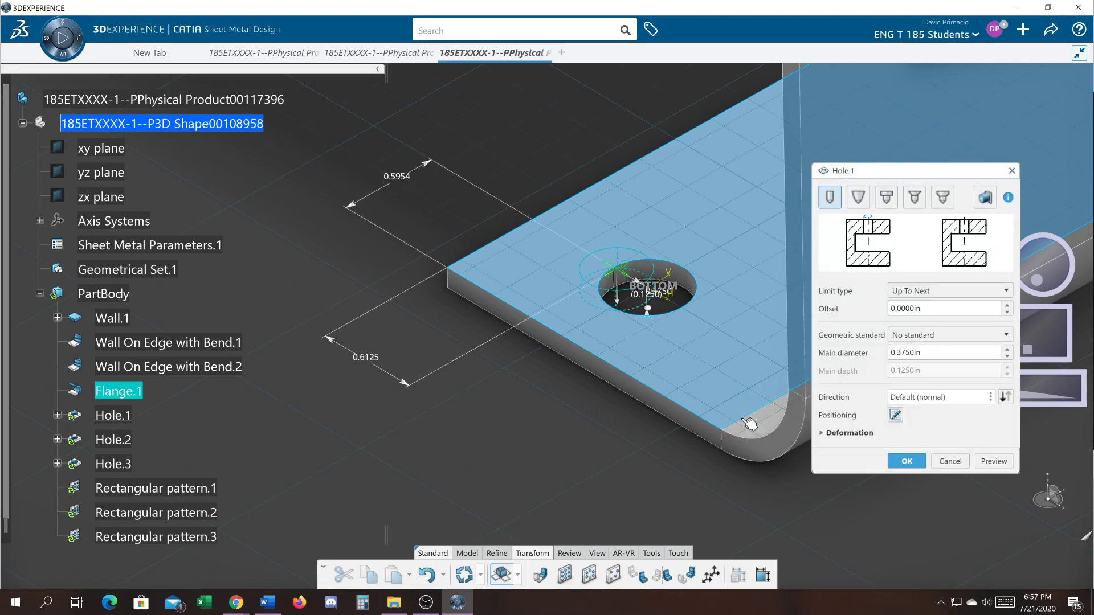
# Link the hole's distance from the flange's side edge by formula to its 0.6125 in free-edge distance and apply the hole definition.
pyautogui.doubleClick(396, 178)
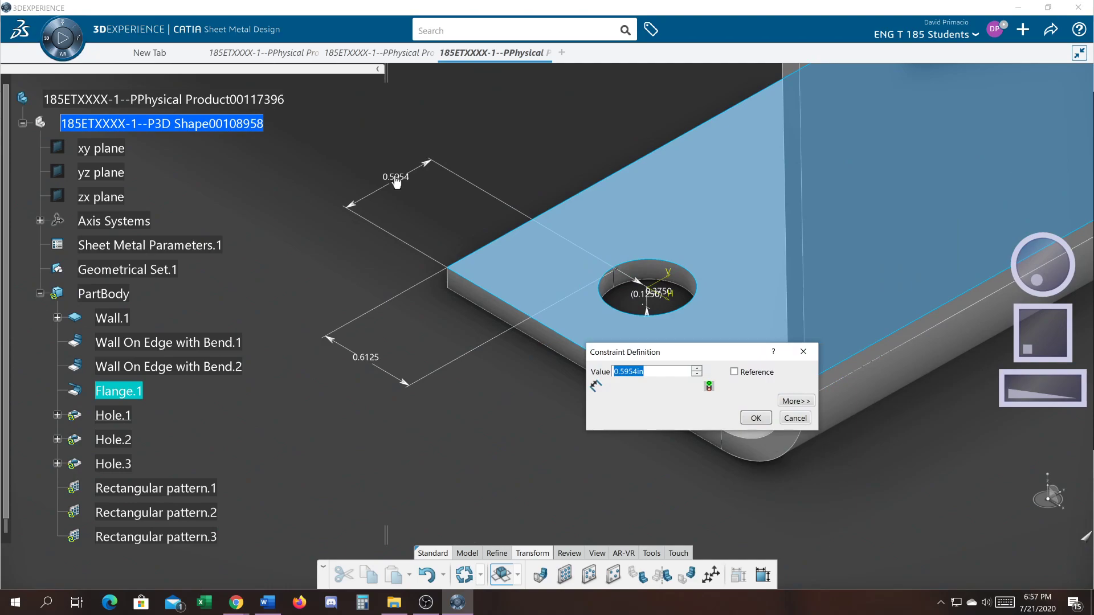
pyautogui.write('=')
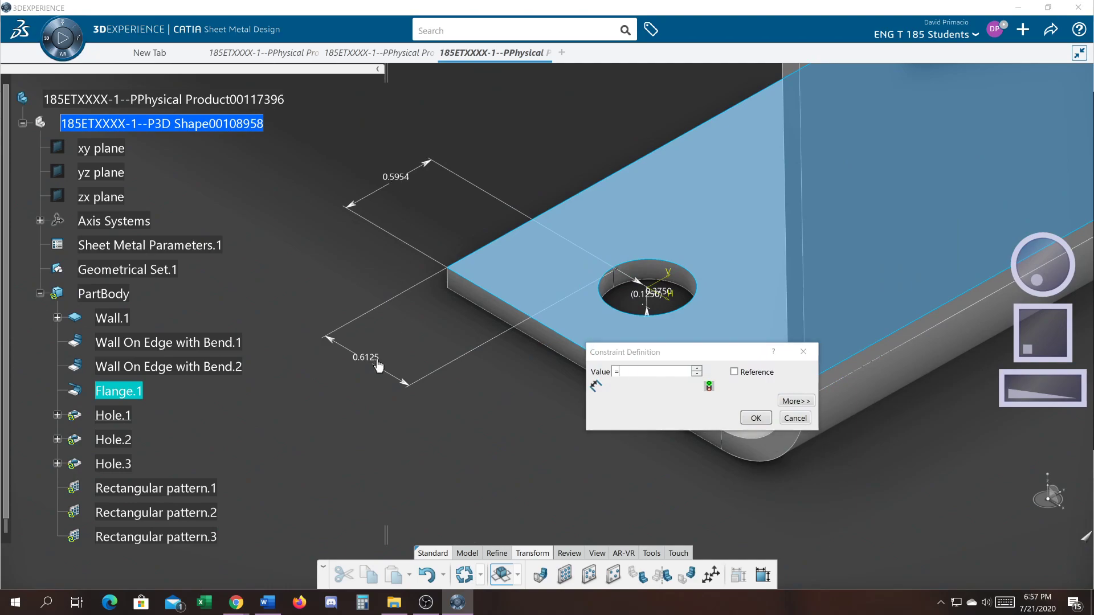
pyautogui.click(376, 359)
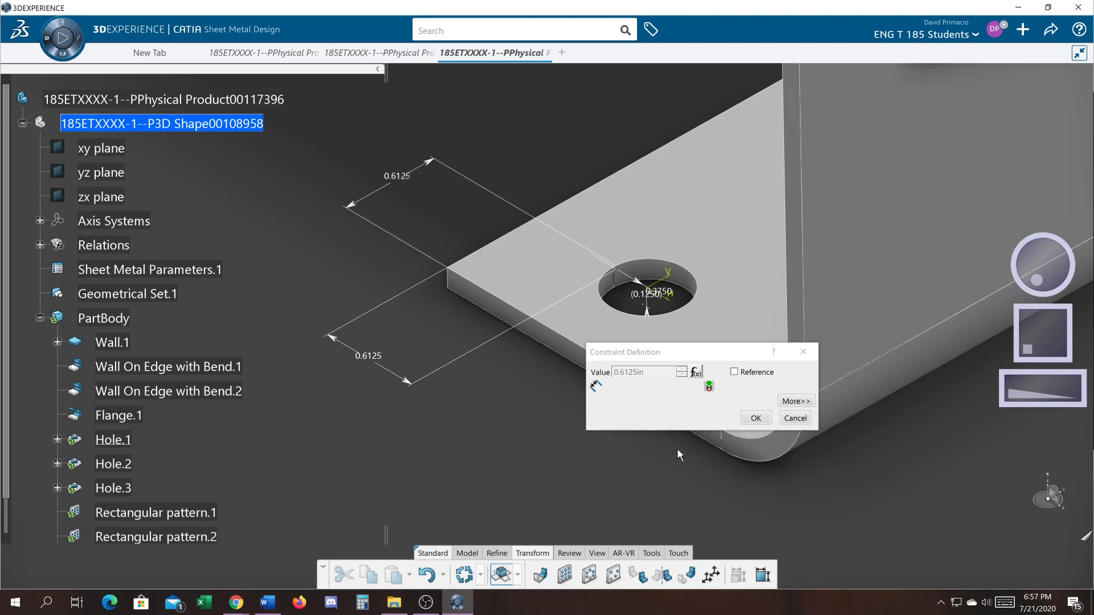
pyautogui.click(756, 418)
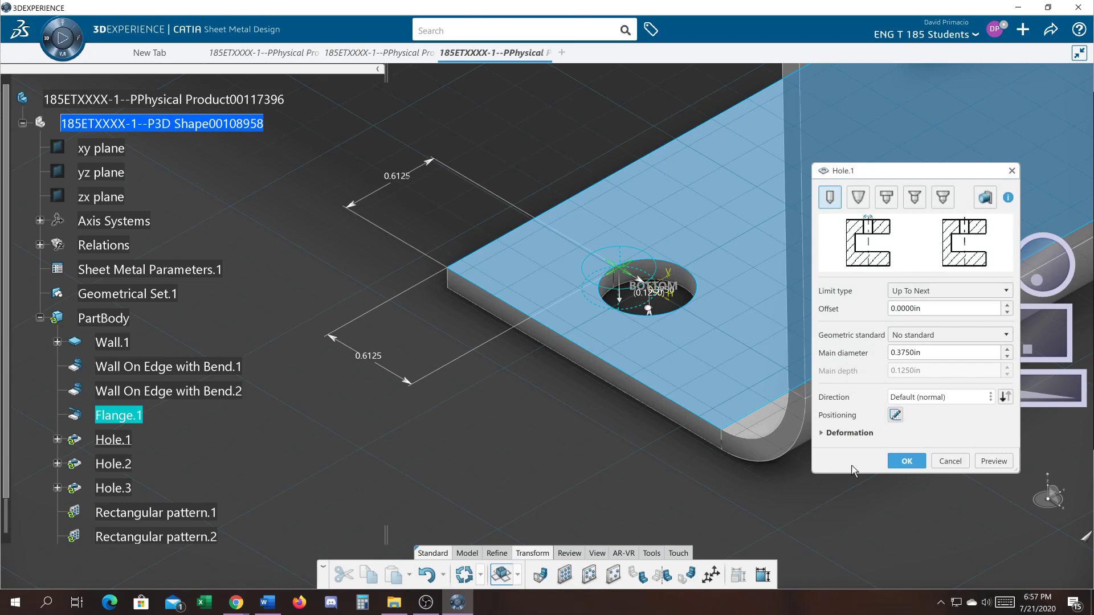
pyautogui.click(907, 461)
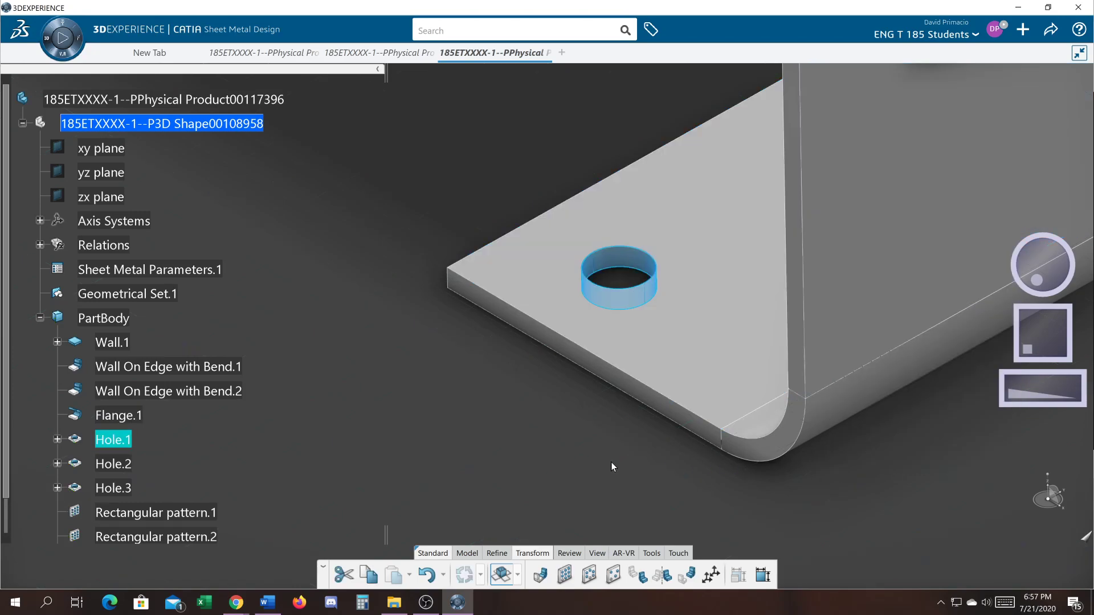
# Change the repositioned flange hole's main diameter to 0.5 in.
pyautogui.click(612, 466)
pyautogui.moveTo(445, 400); pyautogui.dragTo(442, 401, button='middle')
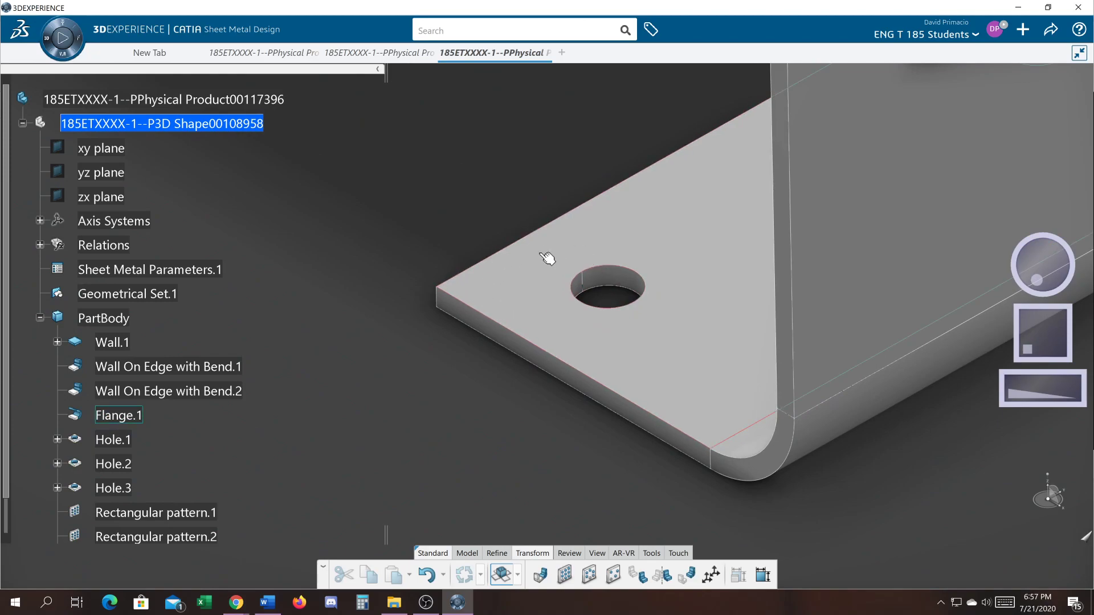
pyautogui.doubleClick(611, 289)
pyautogui.write('.5')
pyautogui.press('Return')
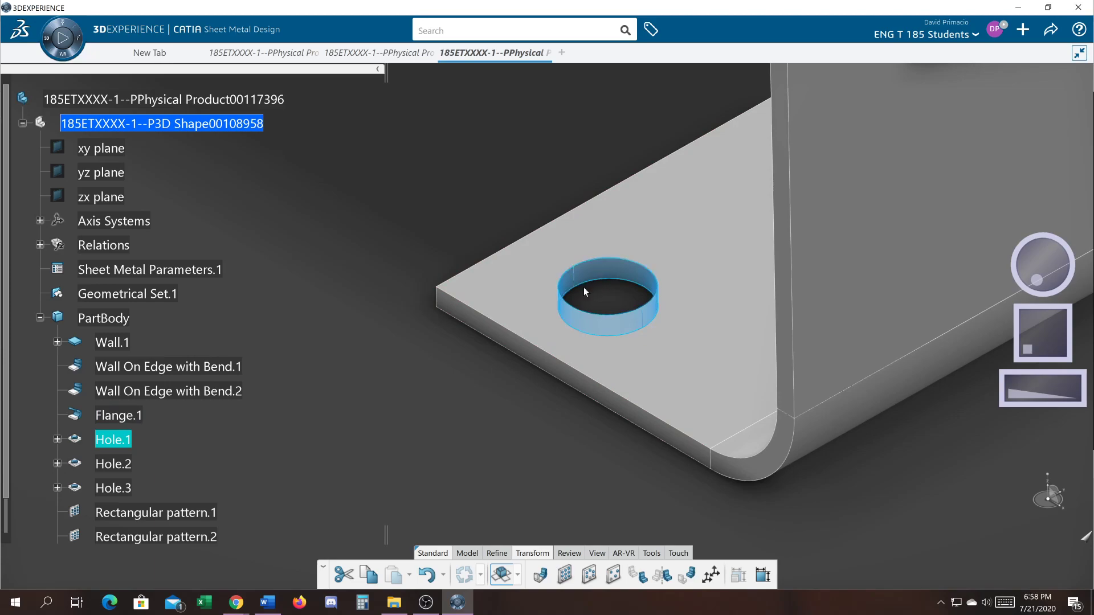
pyautogui.click(453, 425)
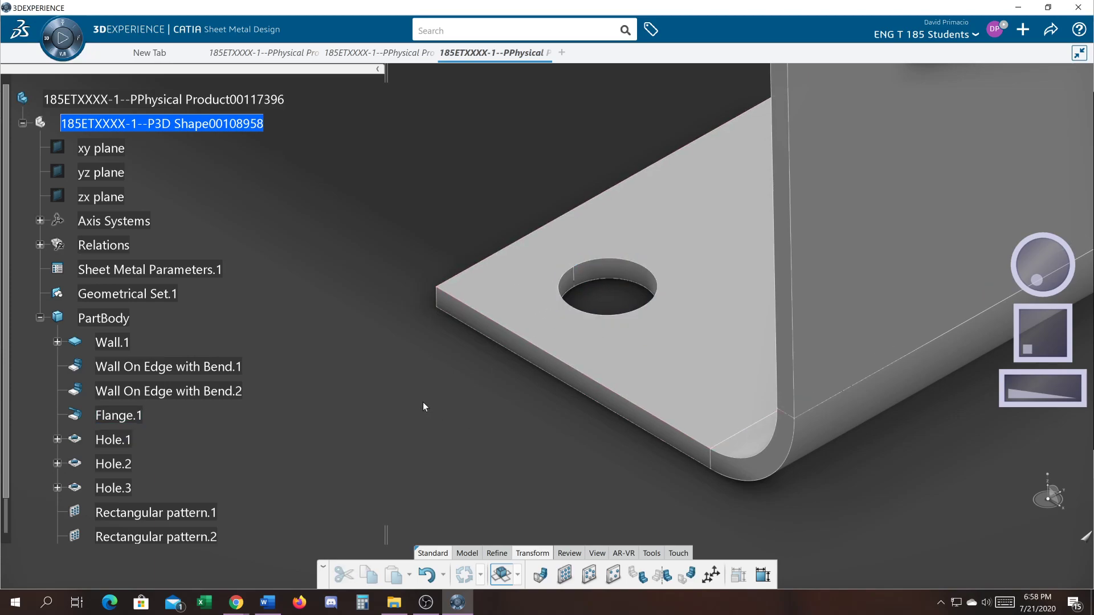
# Display the Action Pad and reposition its window over the 3D view.
pyautogui.moveTo(424, 394); pyautogui.dragTo(468, 412, button='middle')
pyautogui.moveTo(661, 373); pyautogui.dragTo(462, 446, button='middle')
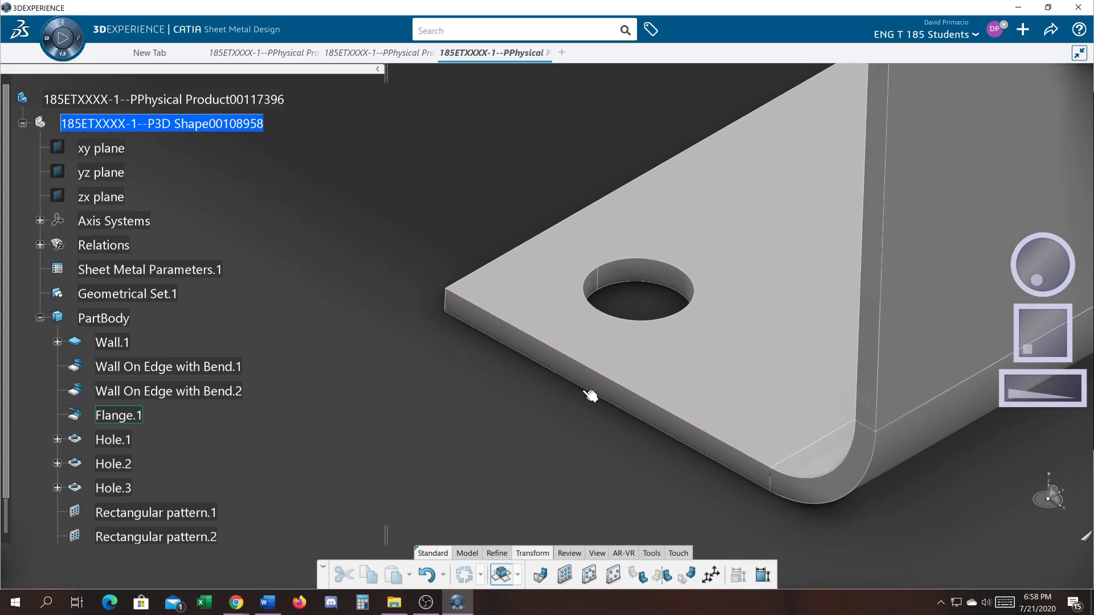
pyautogui.rightClick(460, 406)
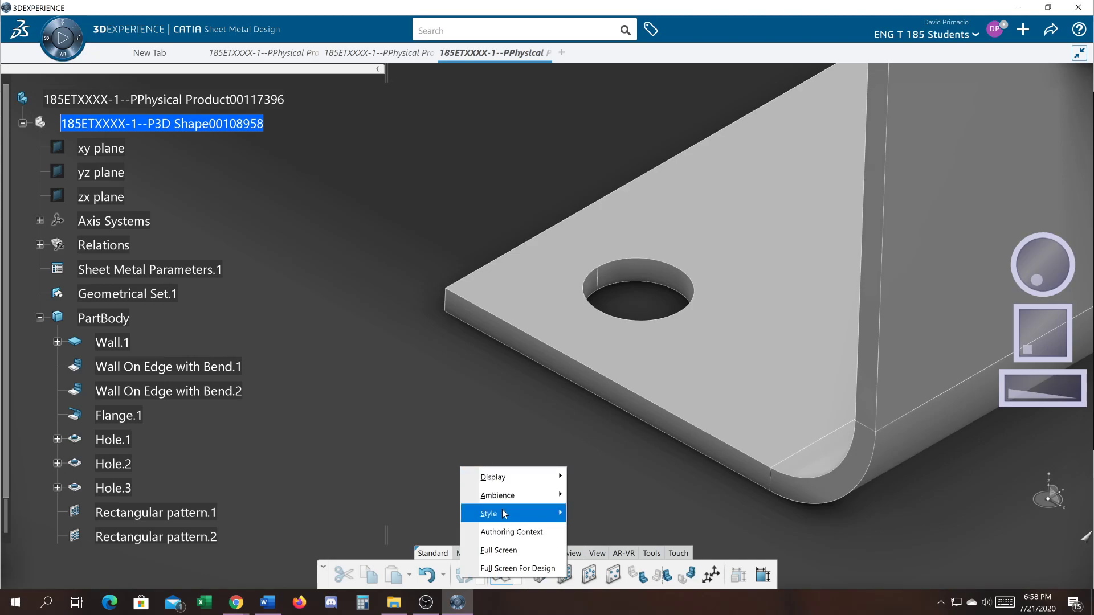
pyautogui.moveTo(504, 514)
pyautogui.moveTo(506, 478)
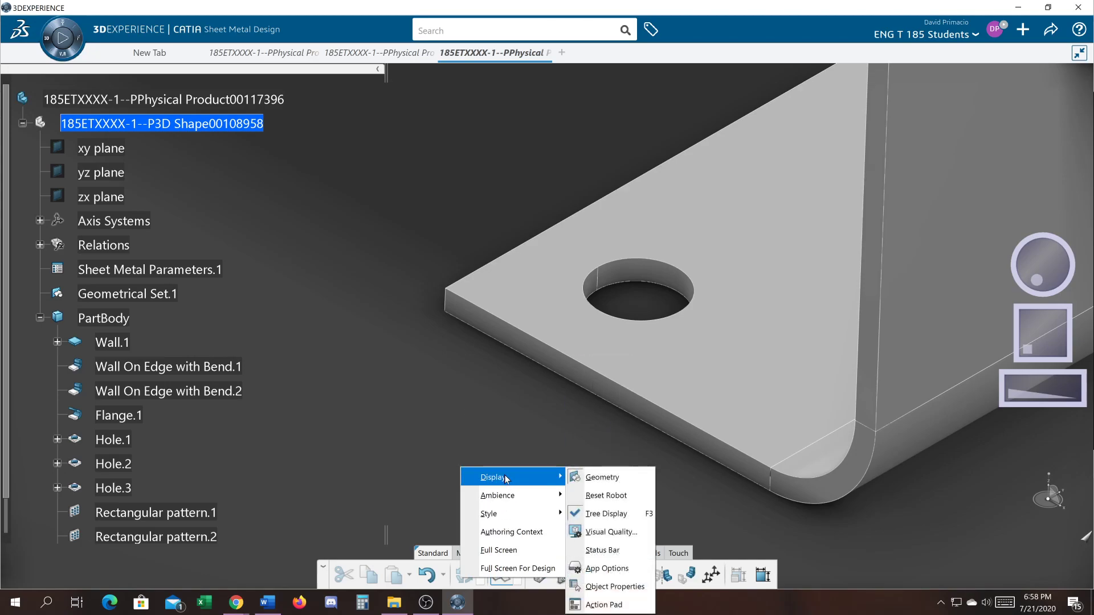
pyautogui.click(618, 606)
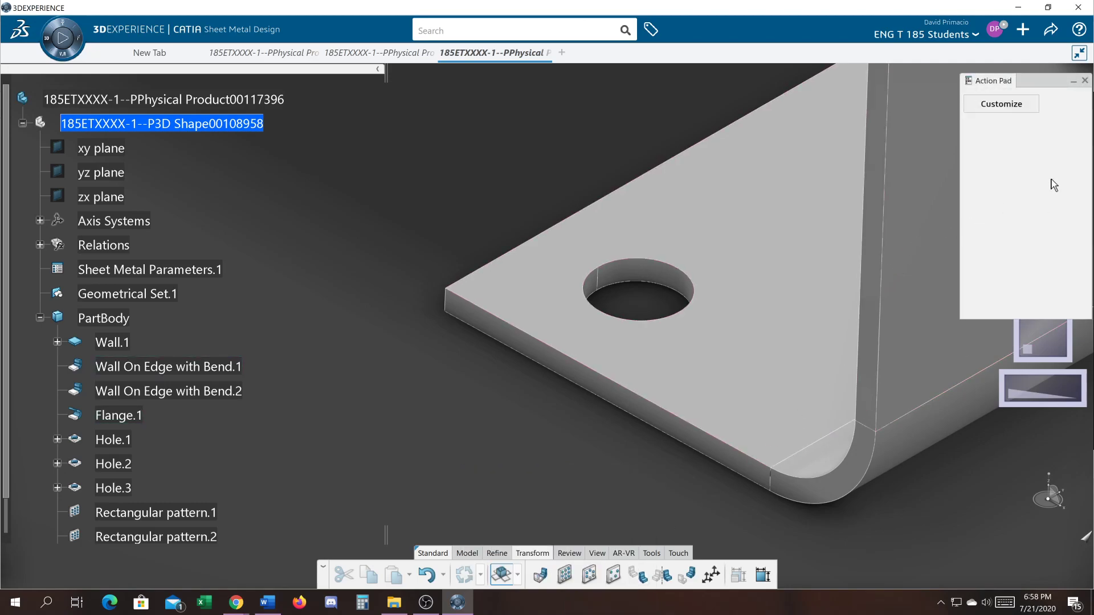
pyautogui.moveTo(1028, 88)
pyautogui.mouseDown()
pyautogui.moveTo(971, 101)
pyautogui.moveTo(1020, 76)
pyautogui.mouseUp()
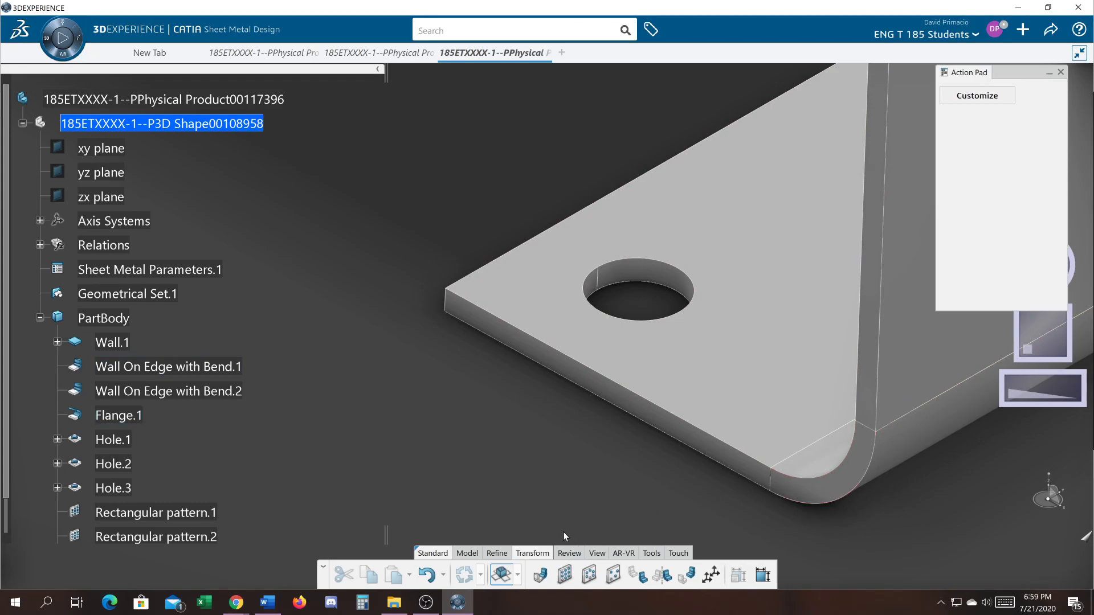
# Open the Formulas editor on the flange hole's parameters and select its free-edge distance, Offset.1.
pyautogui.click(468, 554)
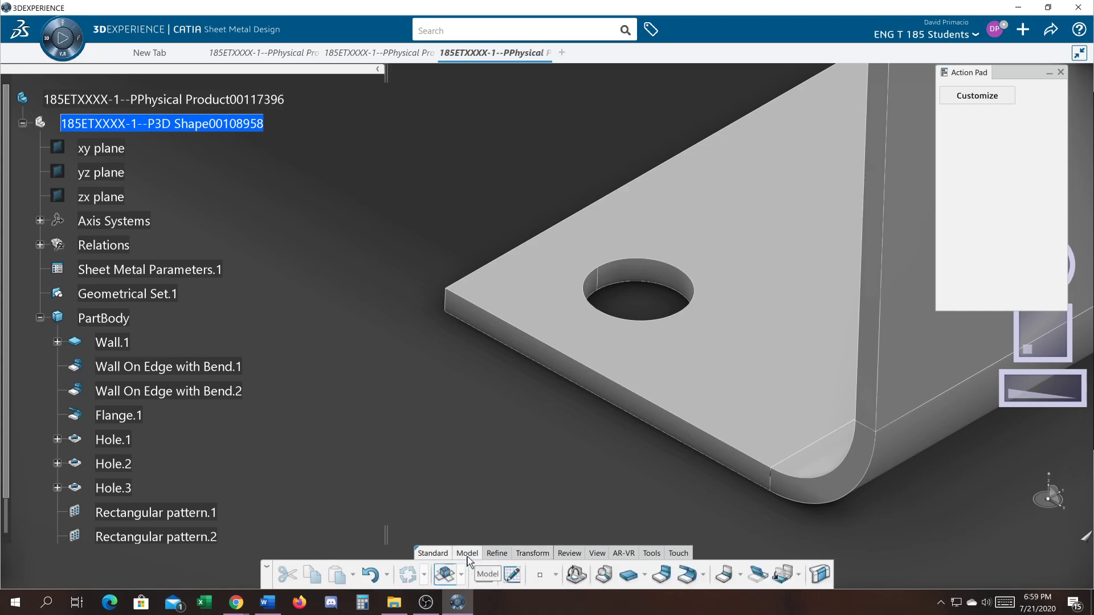
pyautogui.click(654, 555)
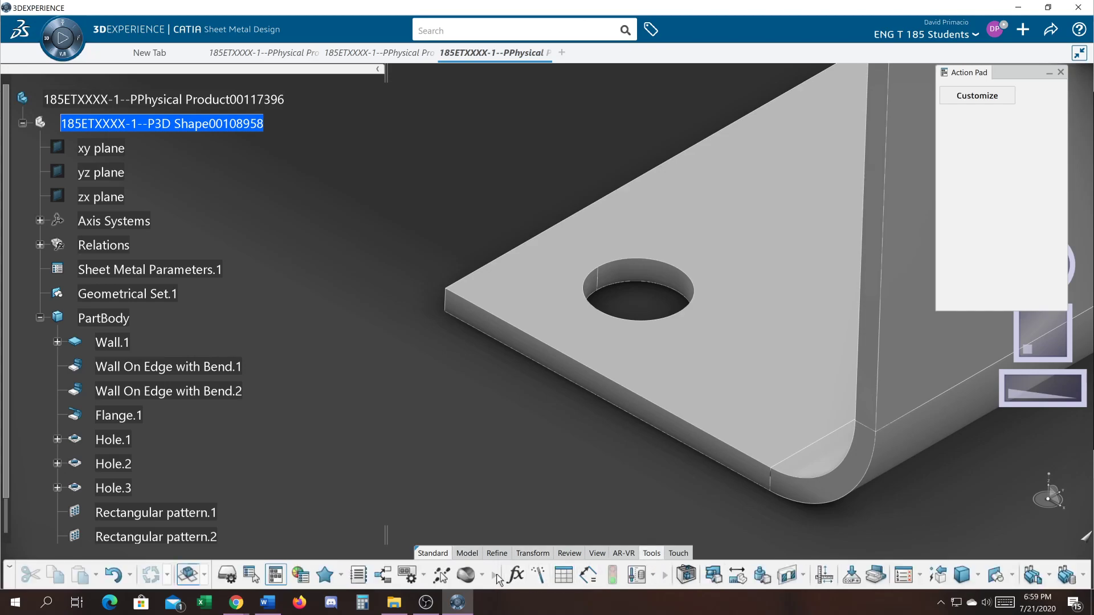
pyautogui.click(516, 576)
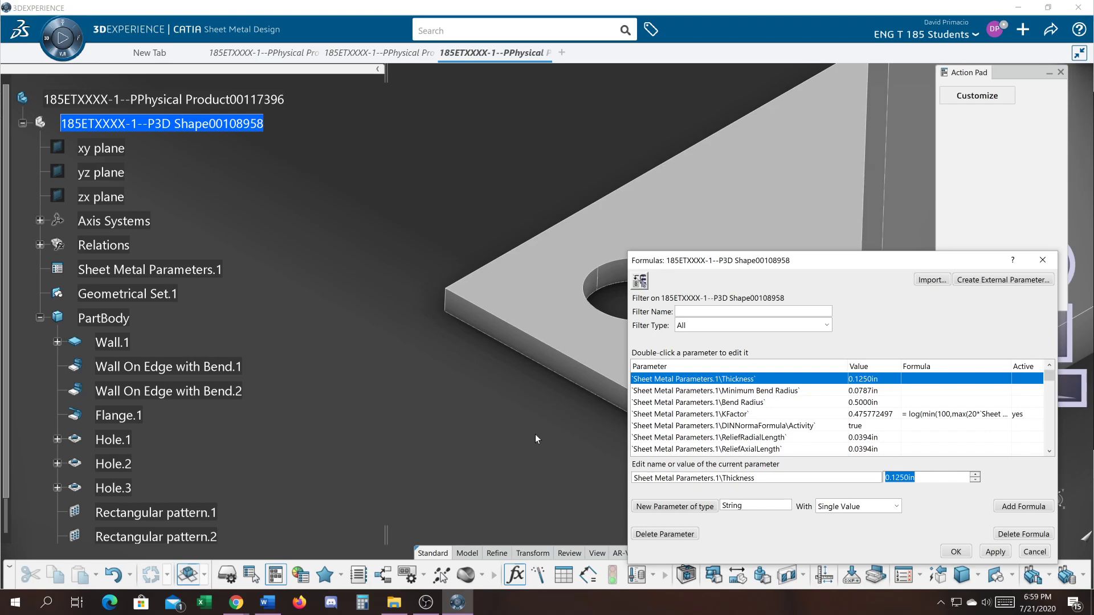
pyautogui.moveTo(518, 393); pyautogui.dragTo(406, 374, button='middle')
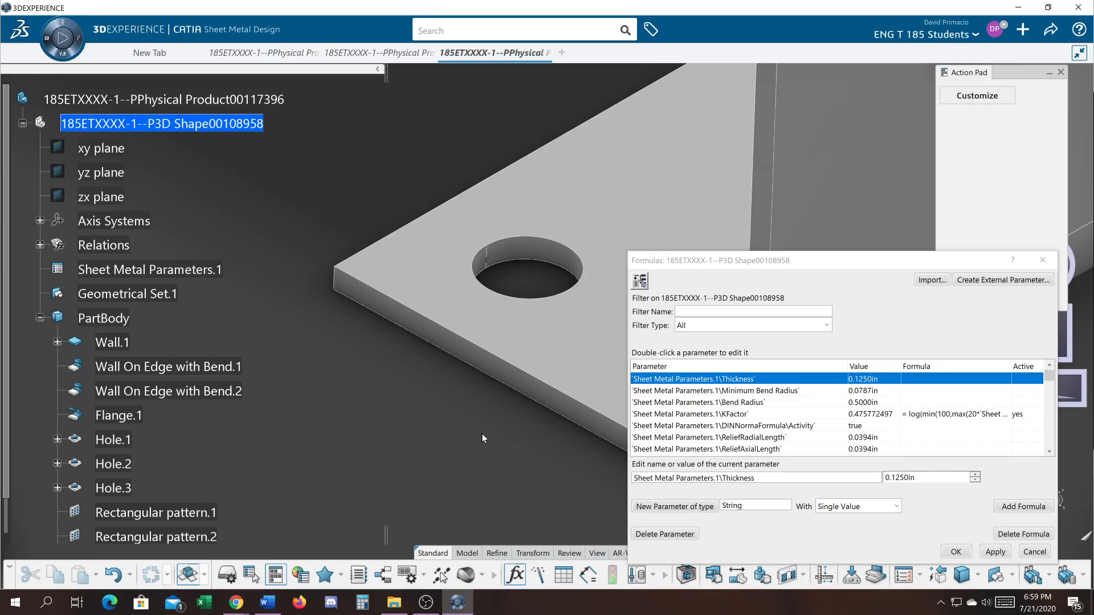
pyautogui.click(111, 440)
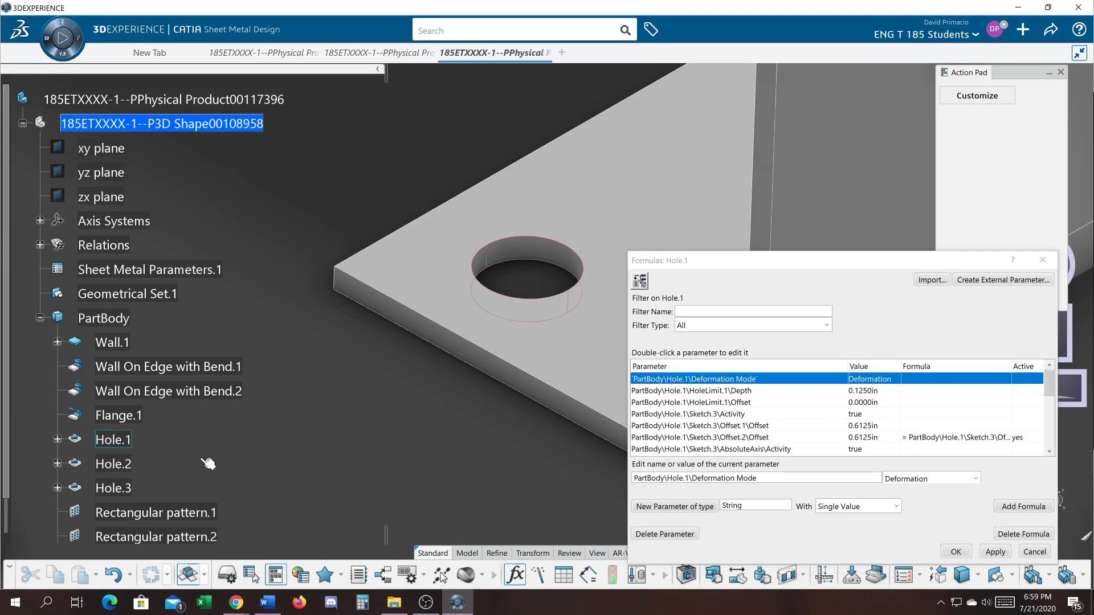
pyautogui.moveTo(533, 460); pyautogui.dragTo(550, 473, button='middle')
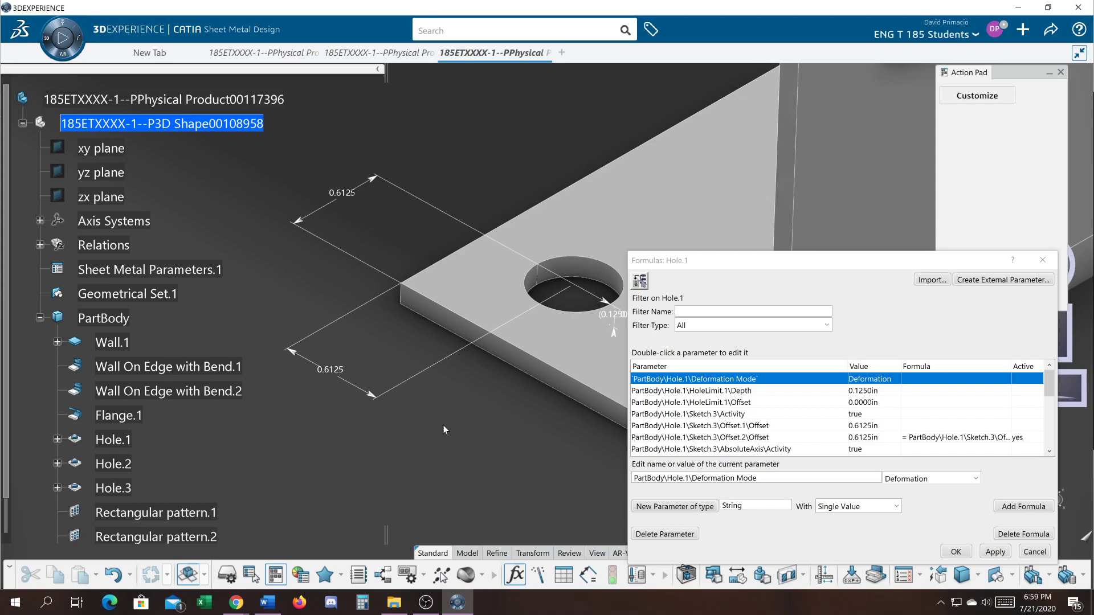
pyautogui.click(370, 394)
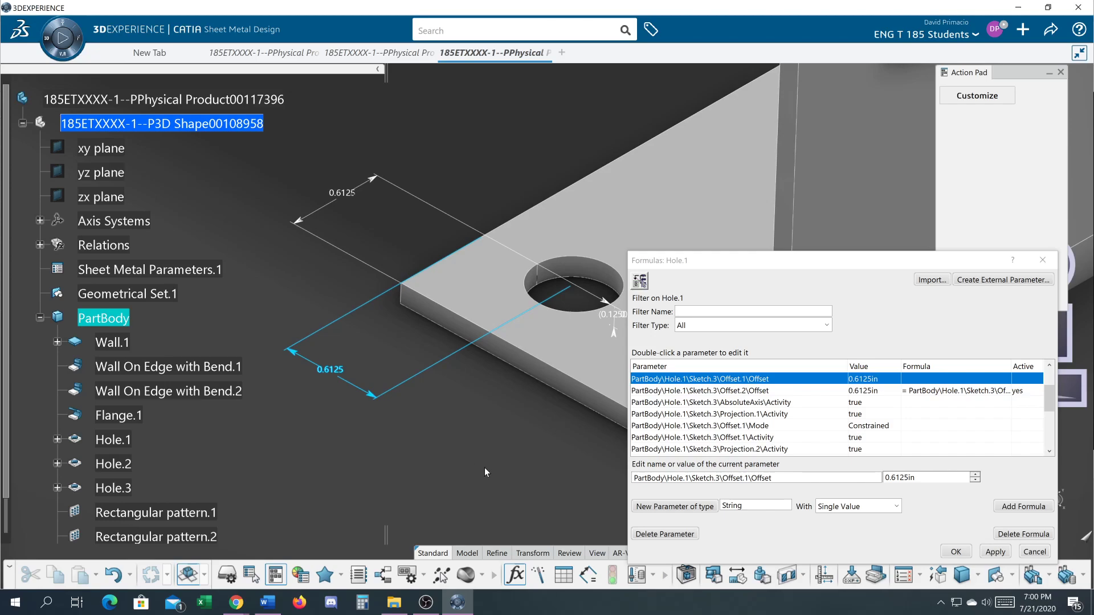
# Choose Length as the type for new parameters in the Formulas editor.
pyautogui.click(758, 506)
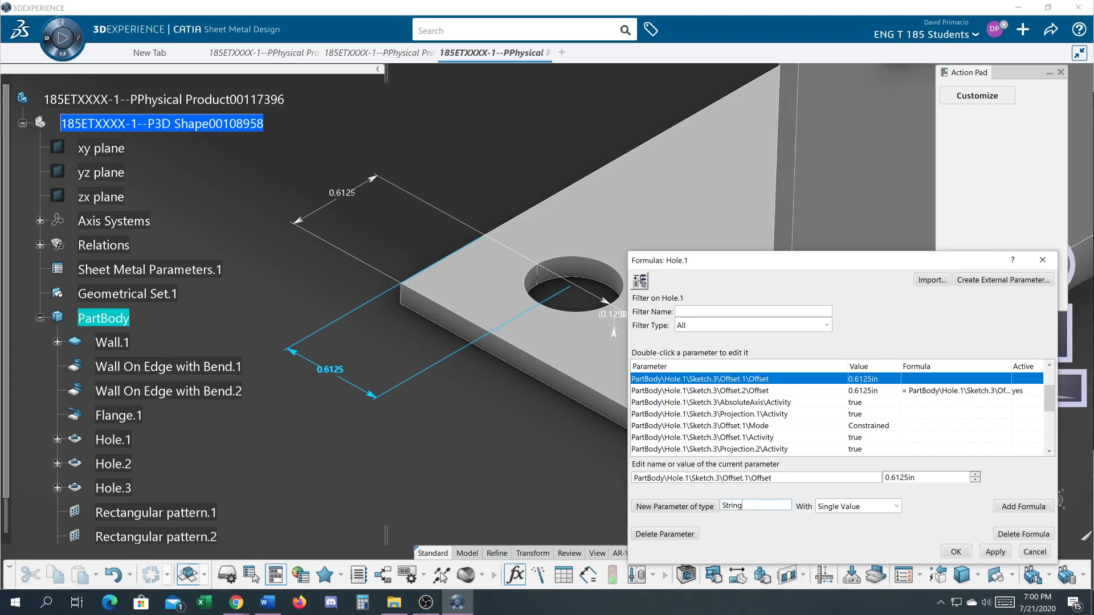
pyautogui.doubleClick(732, 505)
pyautogui.write('Length')
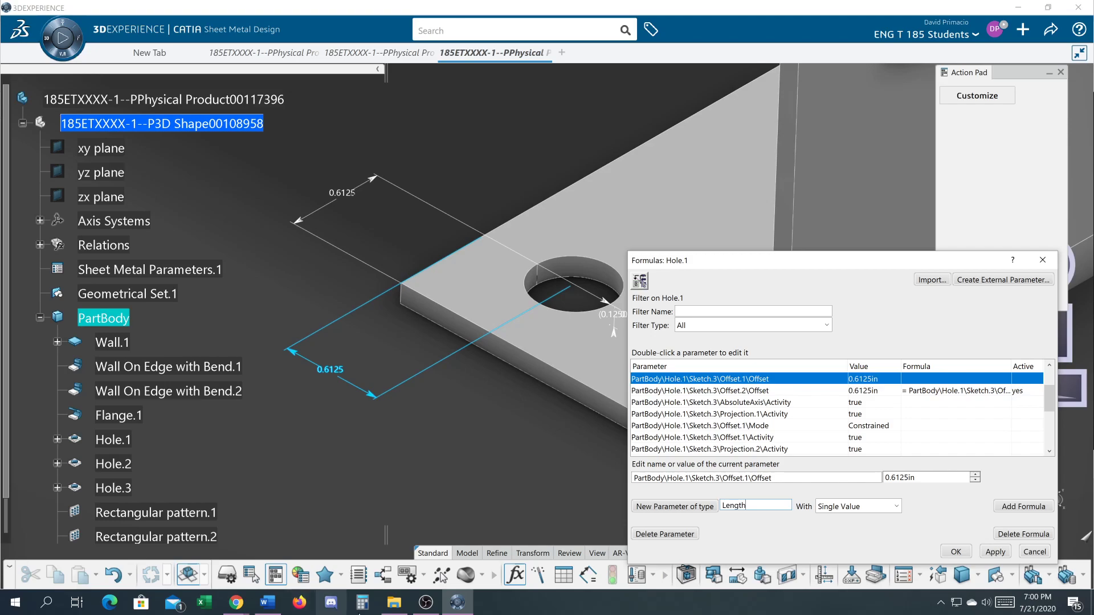
pyautogui.moveTo(751, 261); pyautogui.dragTo(138, 20)
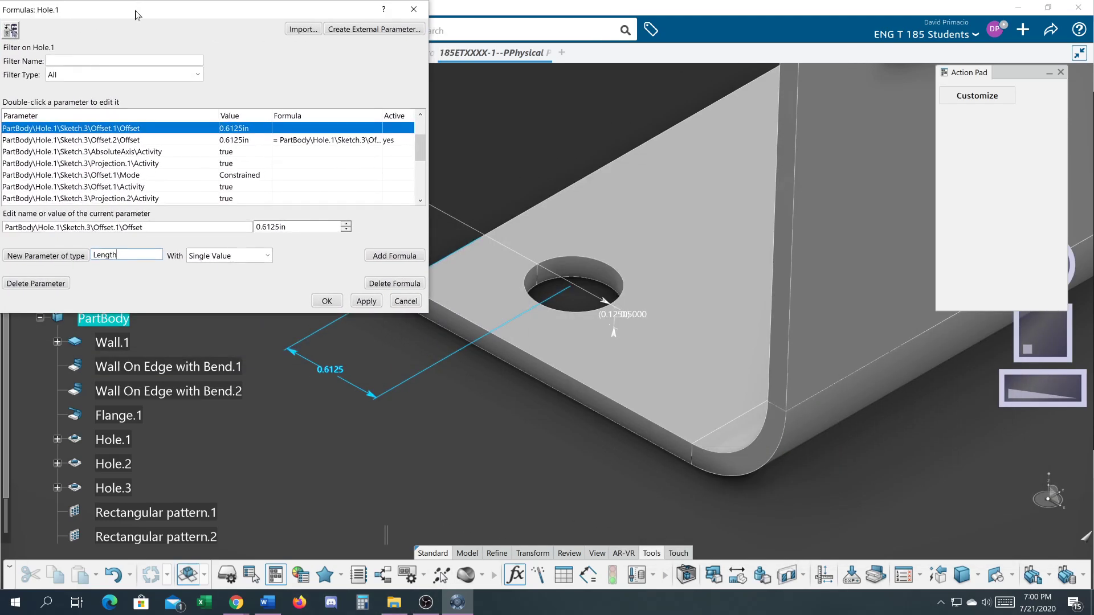
pyautogui.click(55, 250)
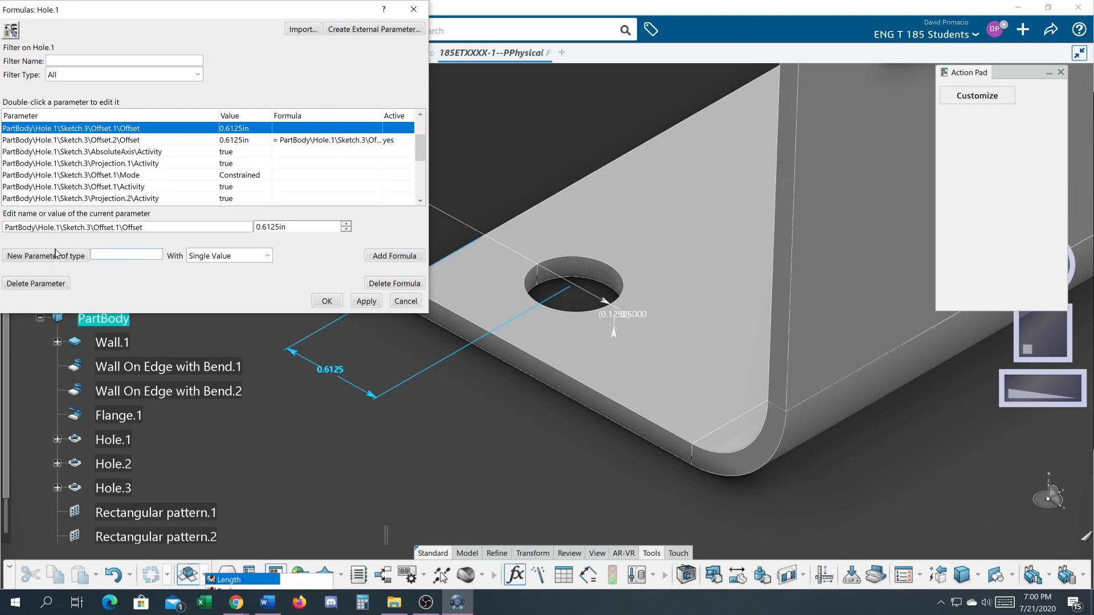
pyautogui.click(230, 577)
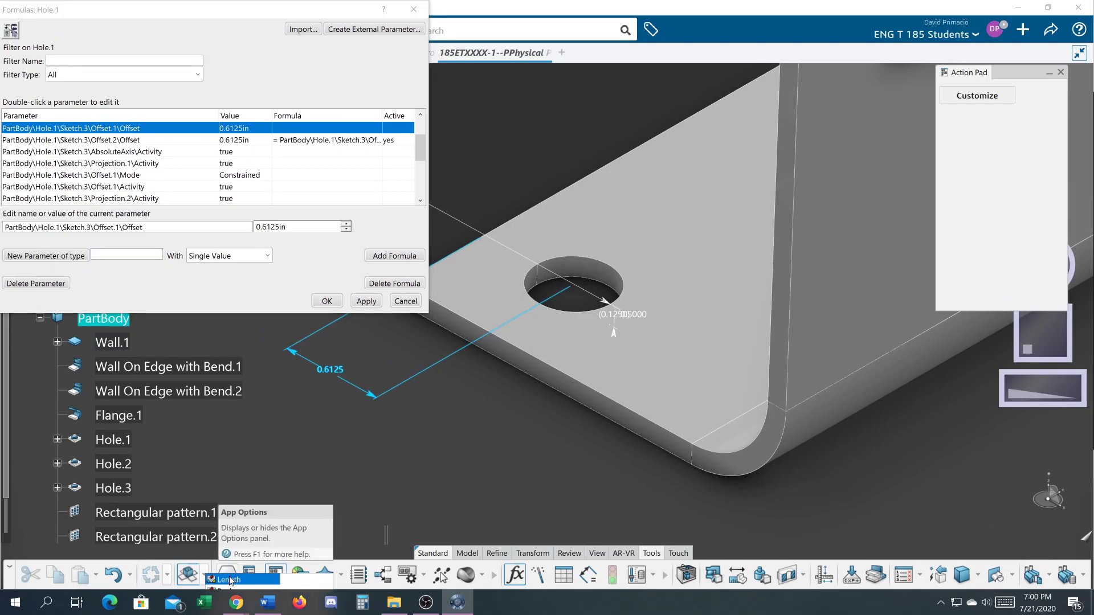
pyautogui.click(229, 580)
pyautogui.moveTo(183, 17); pyautogui.dragTo(721, 206)
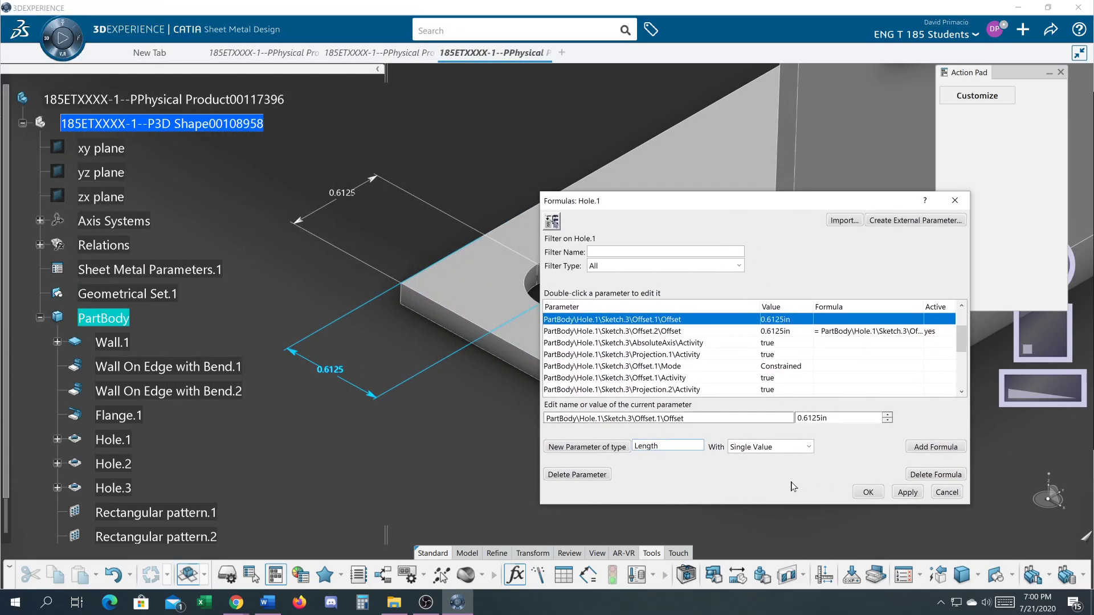
pyautogui.moveTo(791, 418); pyautogui.dragTo(538, 425)
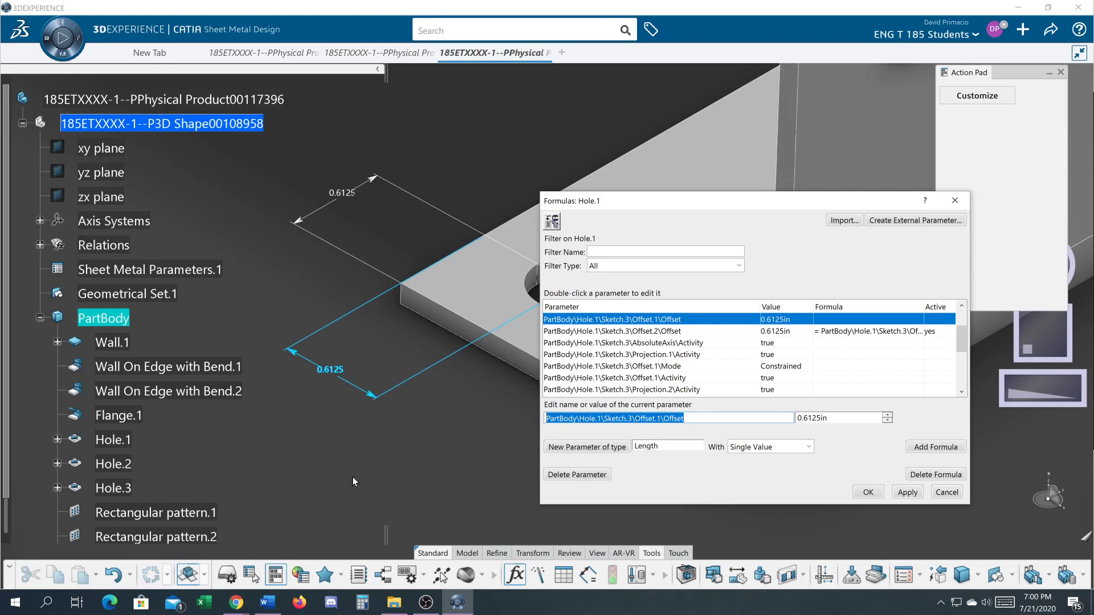
pyautogui.write('Hole')
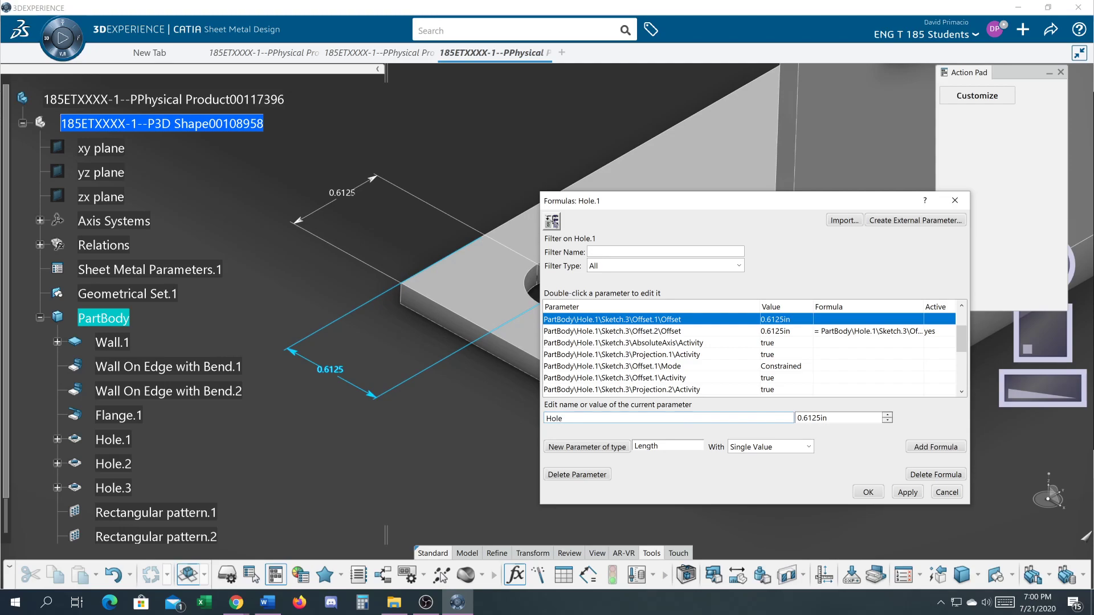
pyautogui.write(' Dia')
pyautogui.press('Return')
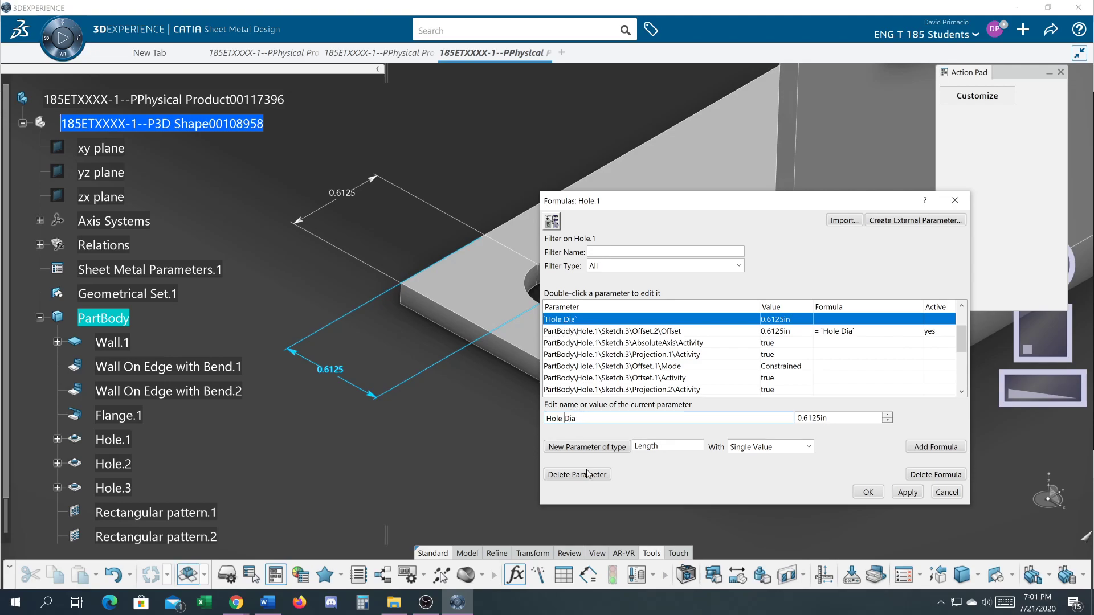
pyautogui.press('BackSpace')
pyautogui.write('_')
pyautogui.press('Tab')
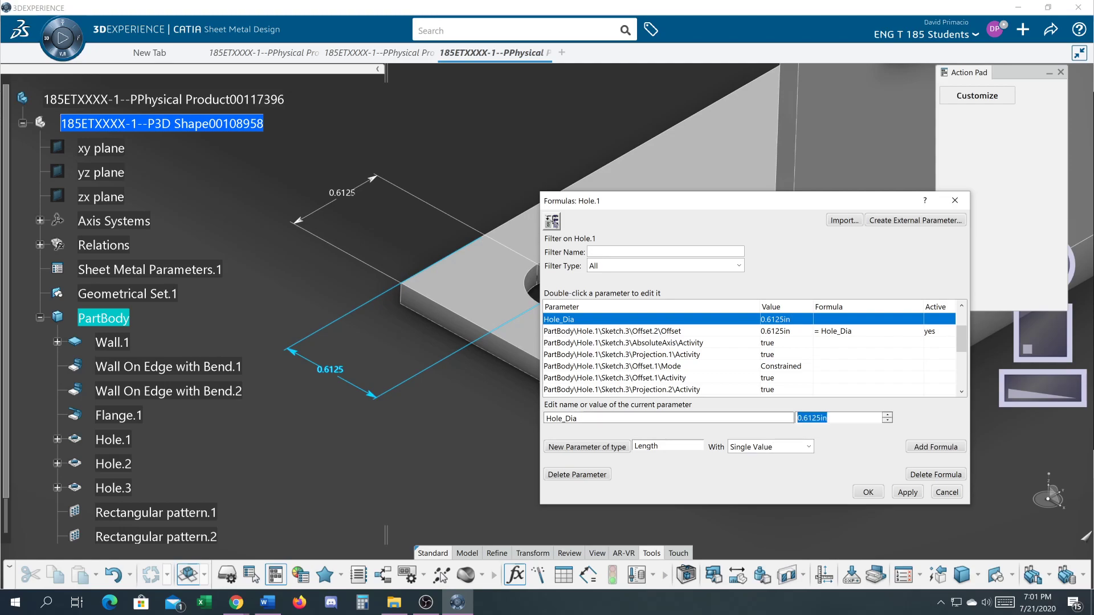
pyautogui.write('0.375')
pyautogui.press('Return')
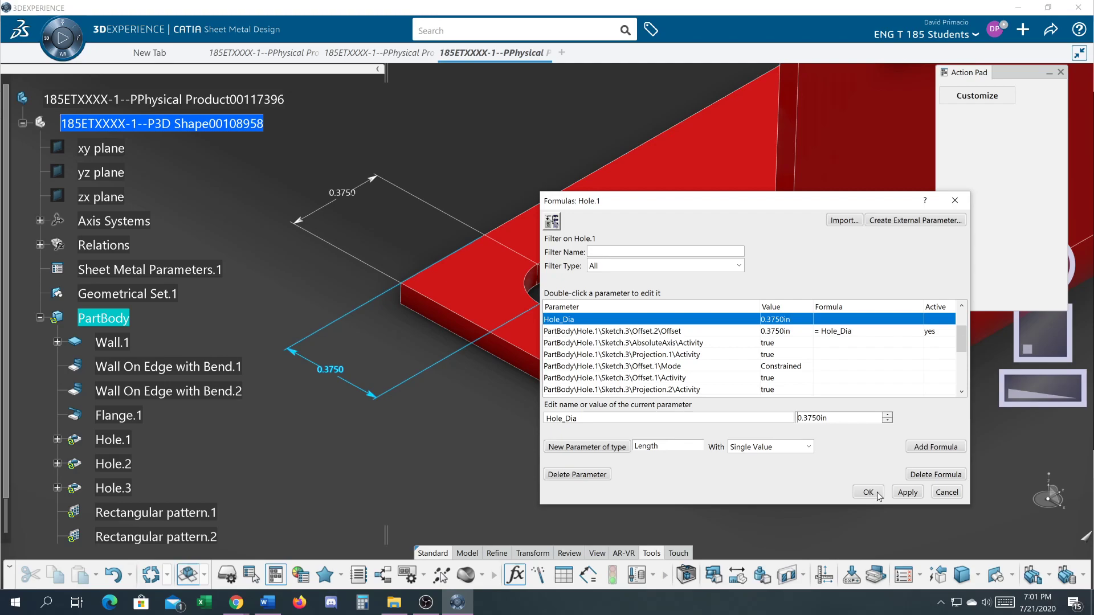
pyautogui.click(947, 492)
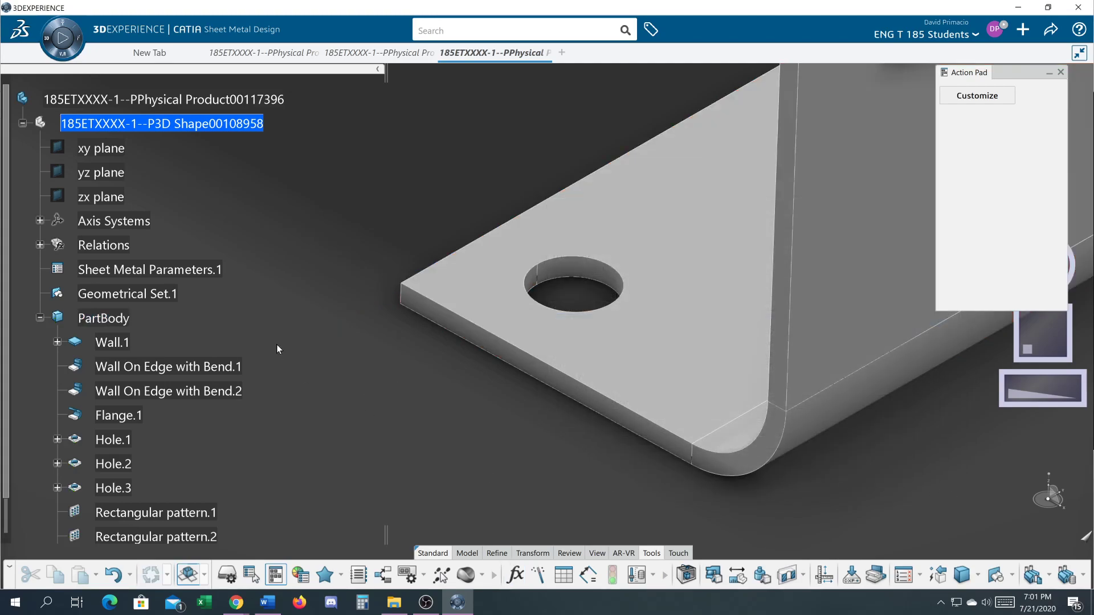
# Create a new single-value Length parameter for the 3D shape and name it Hole_Dia.
pyautogui.click(515, 575)
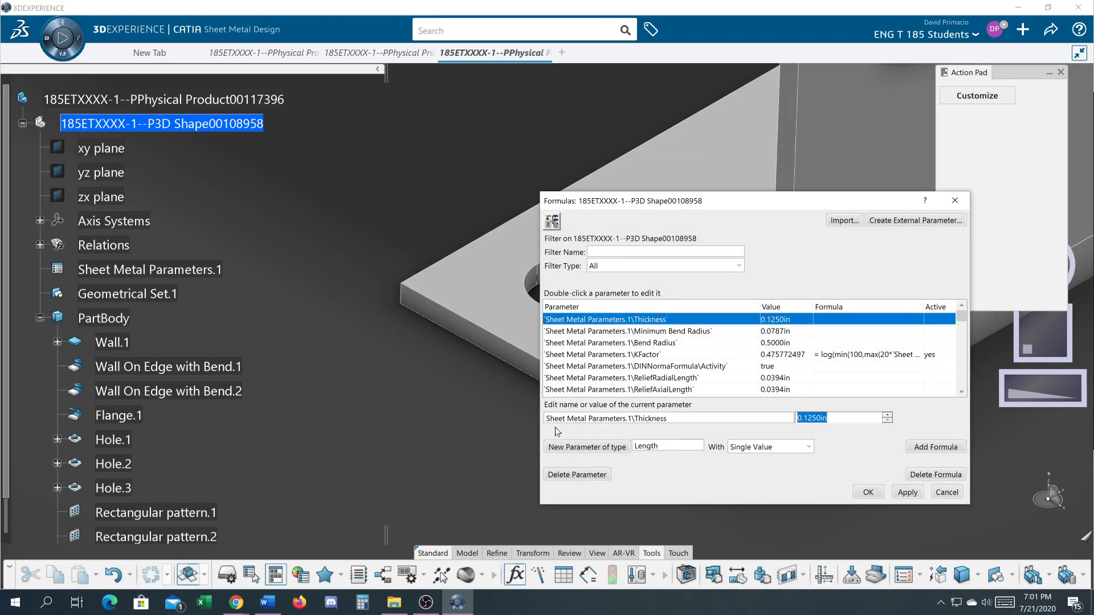
pyautogui.click(582, 449)
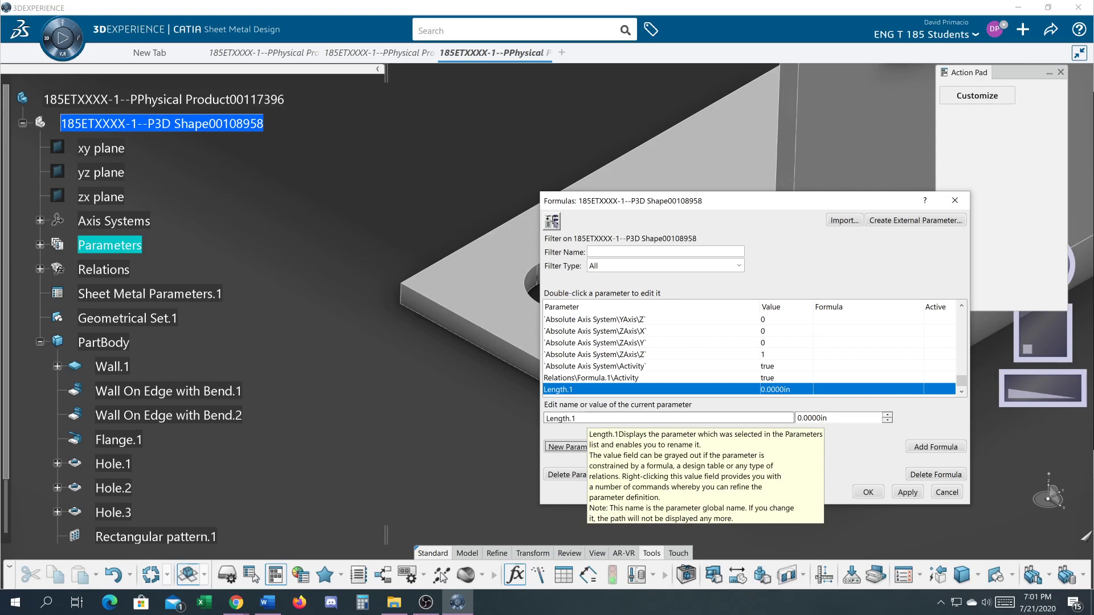
pyautogui.moveTo(587, 419); pyautogui.dragTo(452, 428)
pyautogui.press('BackSpace')
pyautogui.write('H')
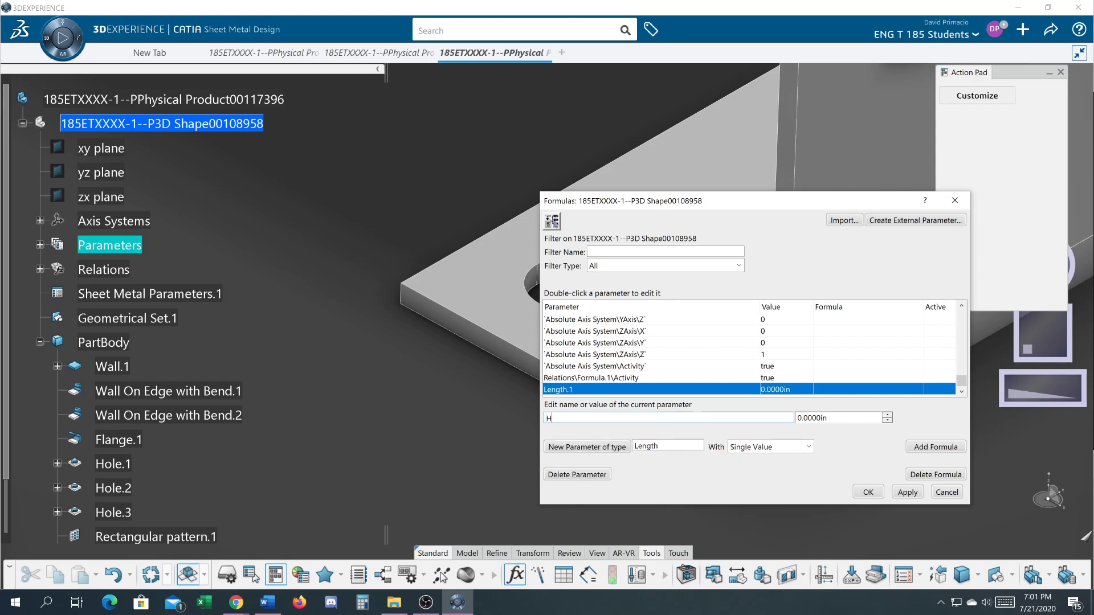
pyautogui.write('ole_Dai')
pyautogui.press('BackSpace')
pyautogui.write('iam')
pyautogui.press('Return')
pyautogui.press('BackSpace')
# Set the Hole_Dia parameter's value to .375 in and apply the formula changes.
pyautogui.click(809, 422)
pyautogui.write('.375')
pyautogui.press('Return')
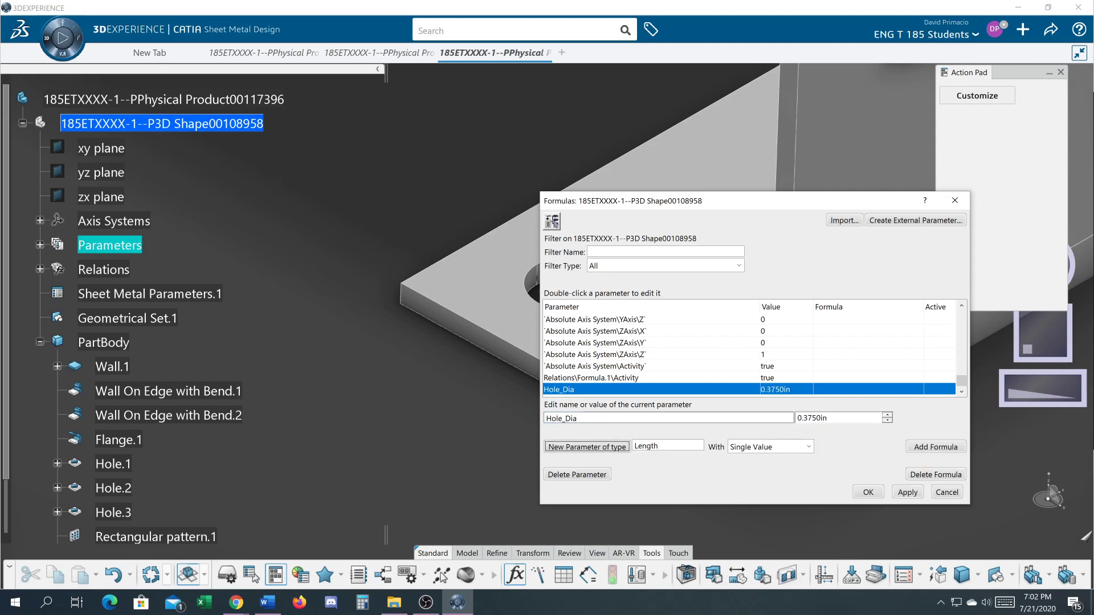
pyautogui.click(864, 492)
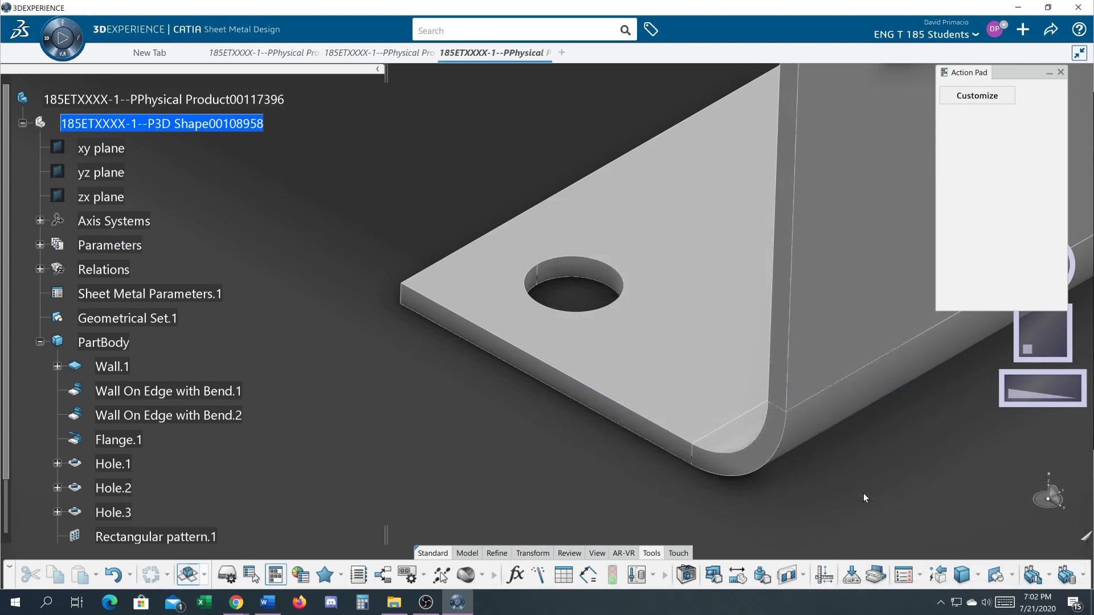
# Link the flange hole's main diameter by formula to the Hole_Dia parameter and accept the hole definition.
pyautogui.click(40, 245)
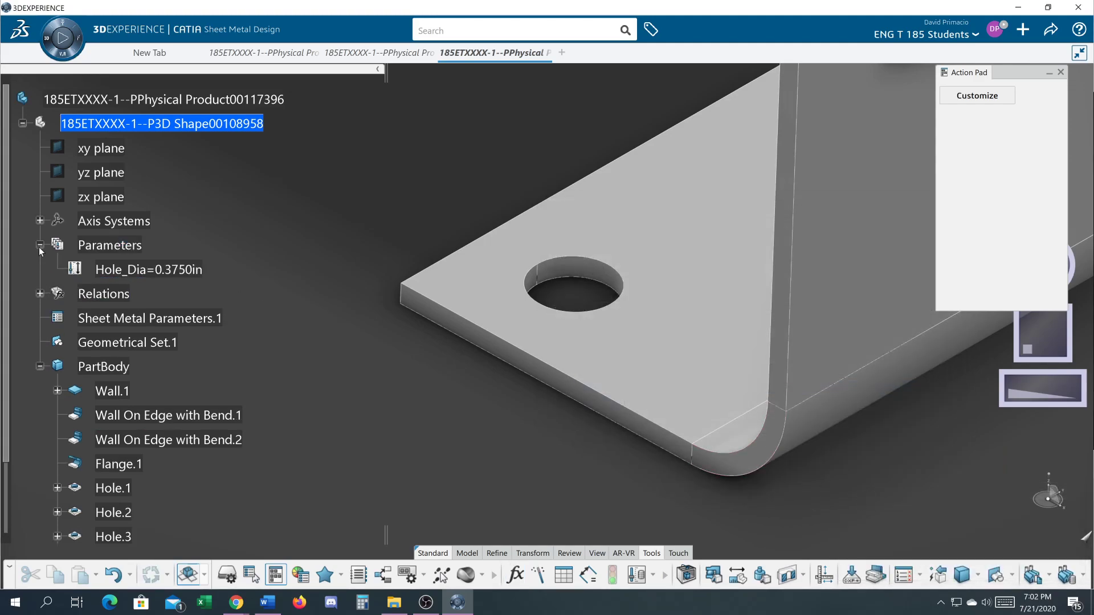
pyautogui.doubleClick(603, 265)
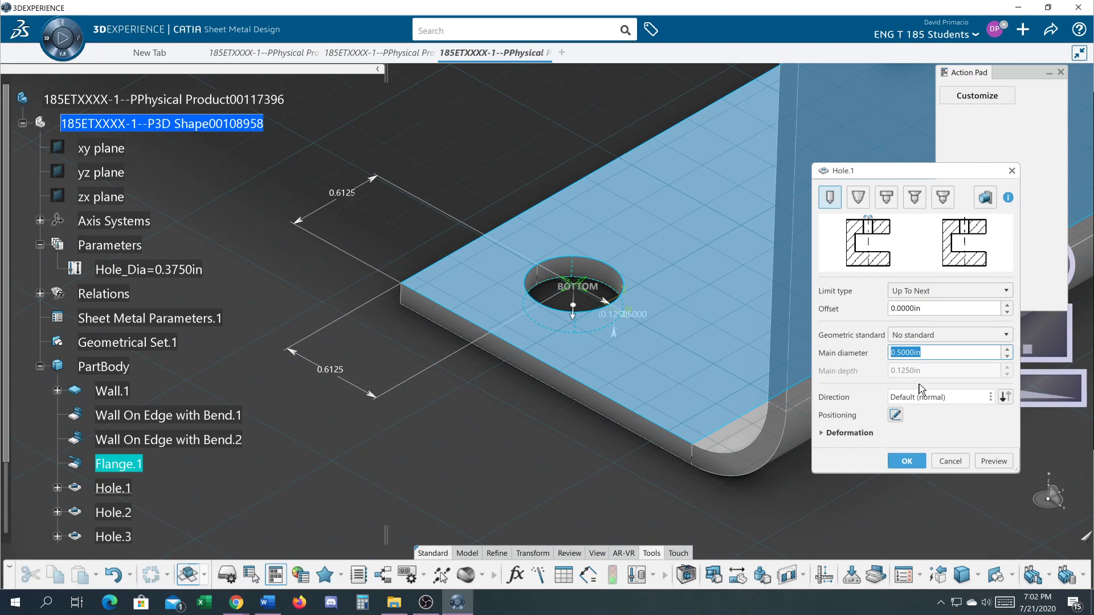
pyautogui.rightClick(948, 353)
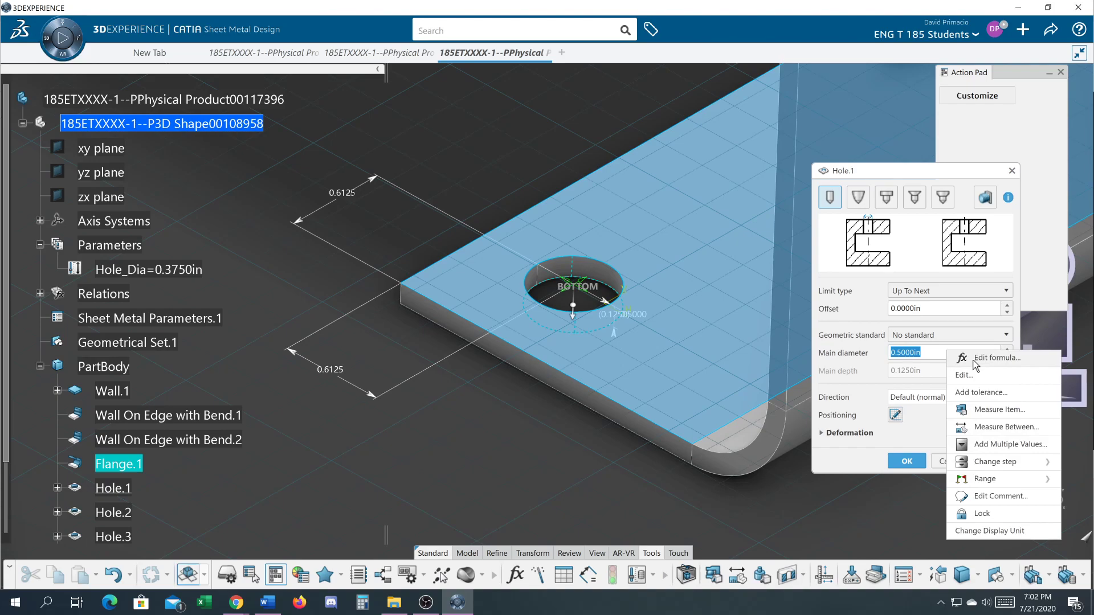
pyautogui.click(975, 360)
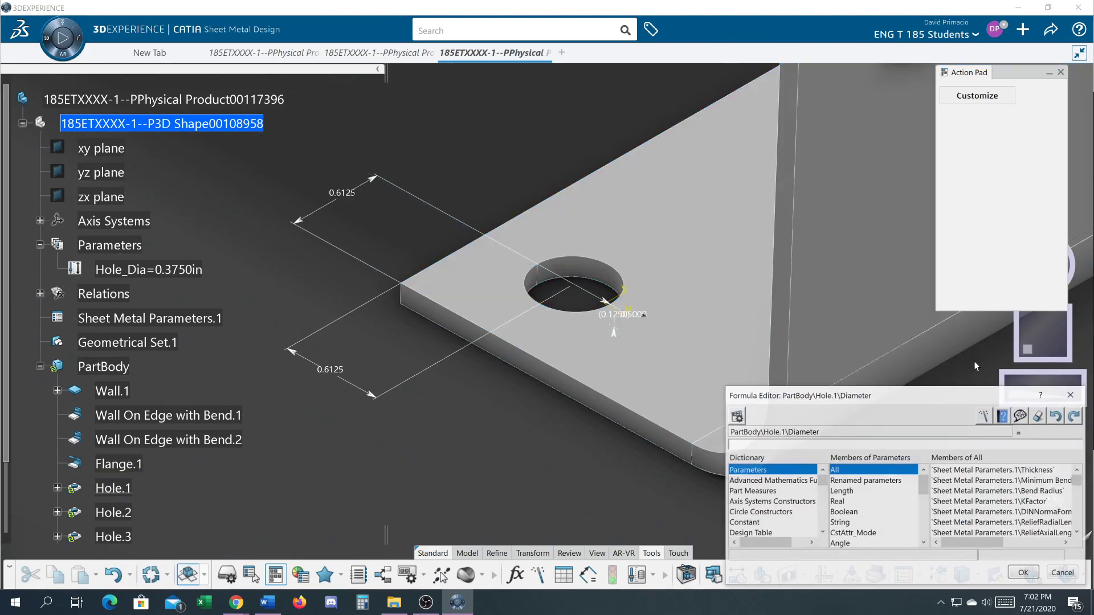
pyautogui.moveTo(821, 433); pyautogui.dragTo(728, 432)
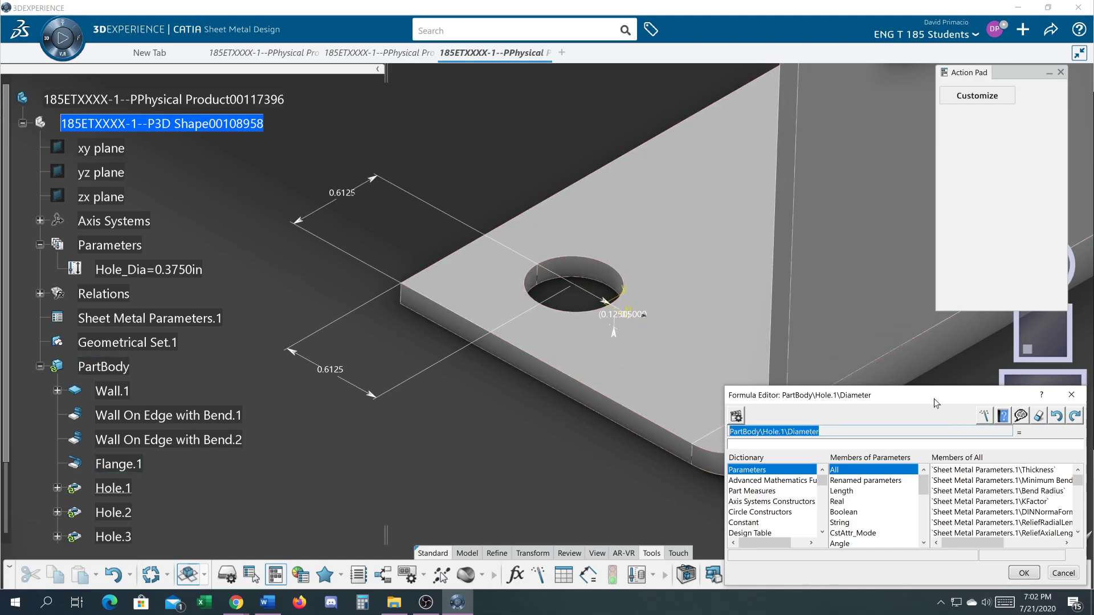
pyautogui.moveTo(935, 398); pyautogui.dragTo(833, 349)
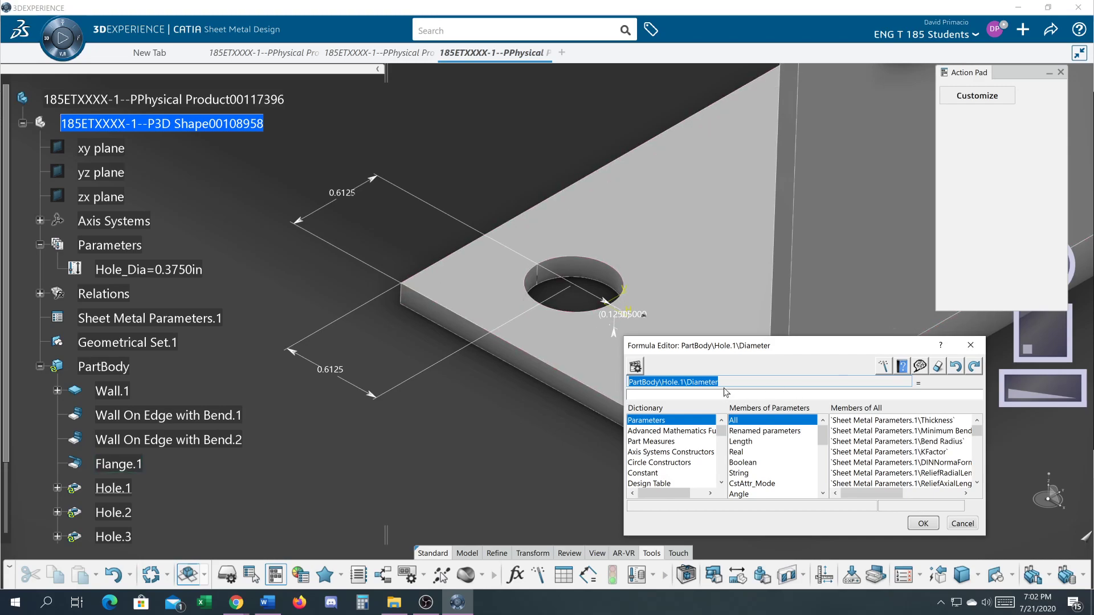
pyautogui.click(145, 272)
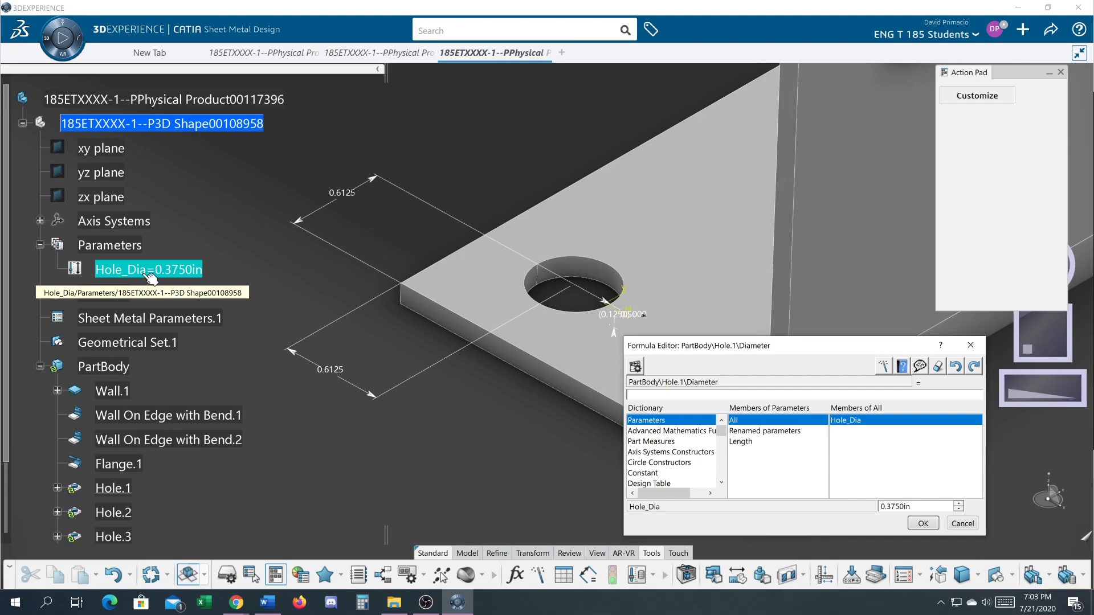
pyautogui.click(147, 274)
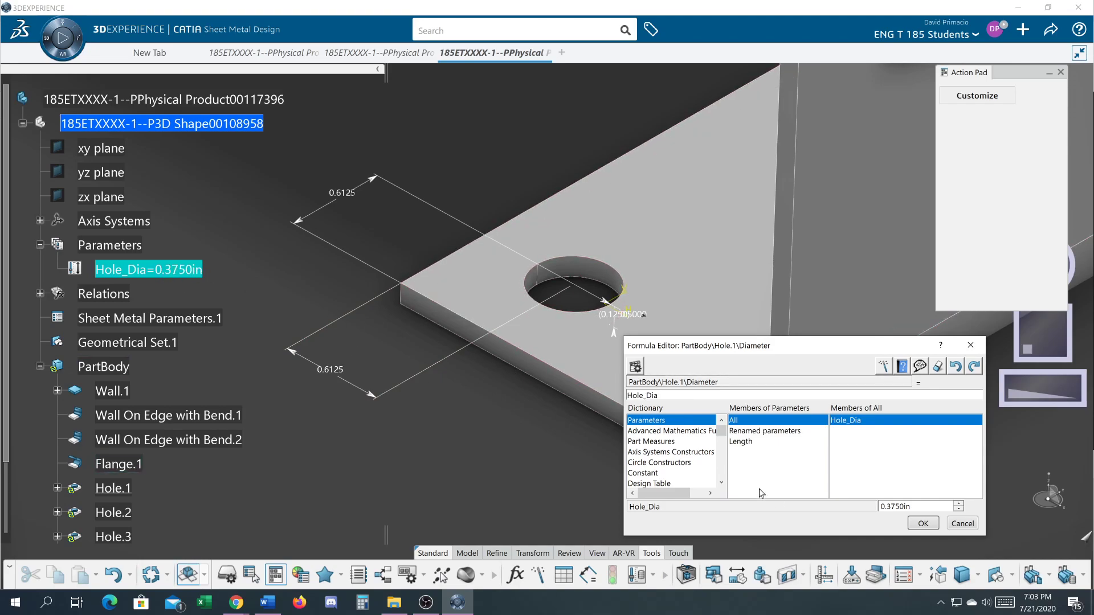
pyautogui.click(922, 524)
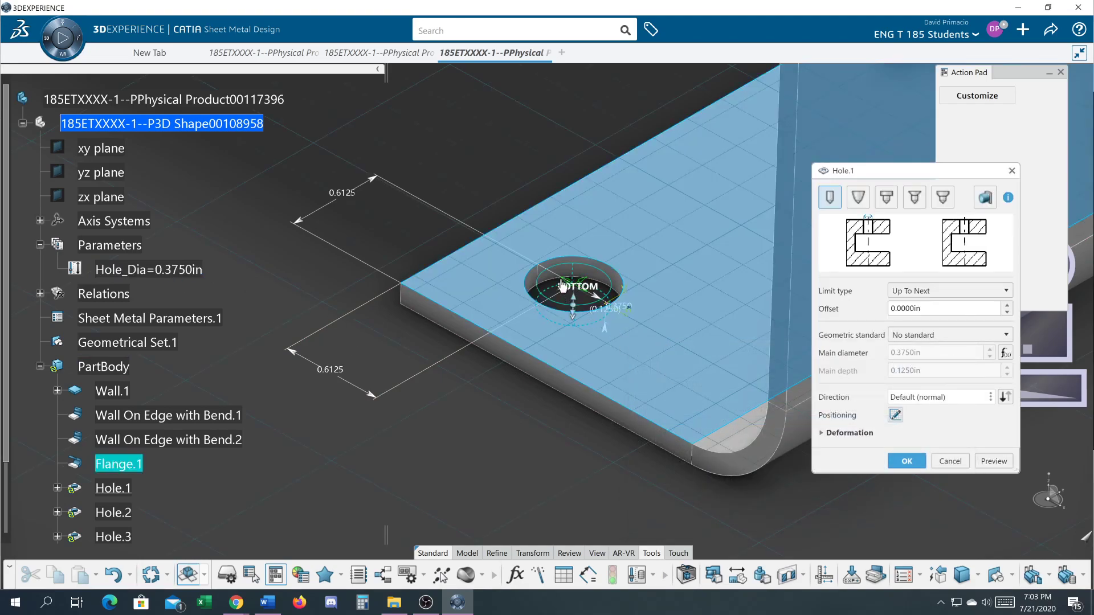
pyautogui.click(905, 462)
# Reopen the flange hole and check whether its distance constraint from the flange's end edge is driven by a formula.
pyautogui.moveTo(409, 392); pyautogui.dragTo(457, 391, button='middle')
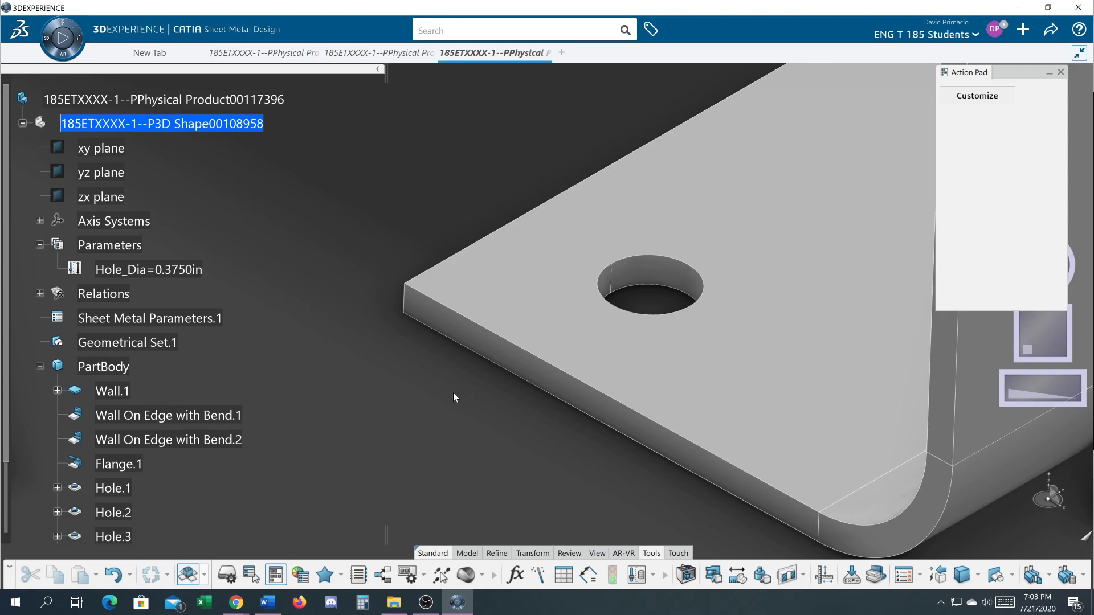
pyautogui.moveTo(360, 361); pyautogui.dragTo(340, 370, button='middle')
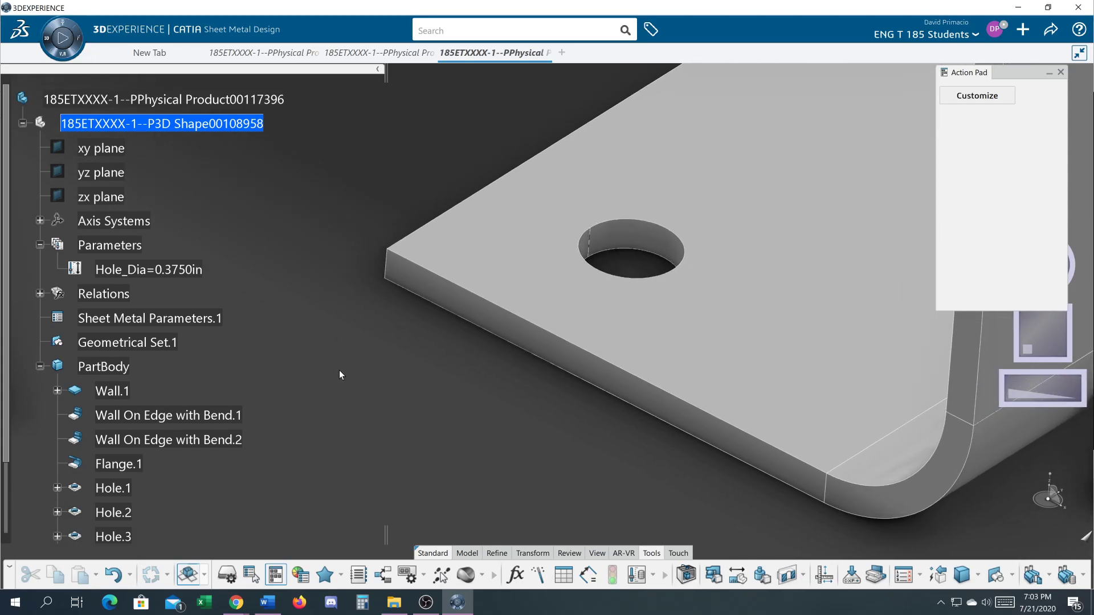
pyautogui.doubleClick(634, 243)
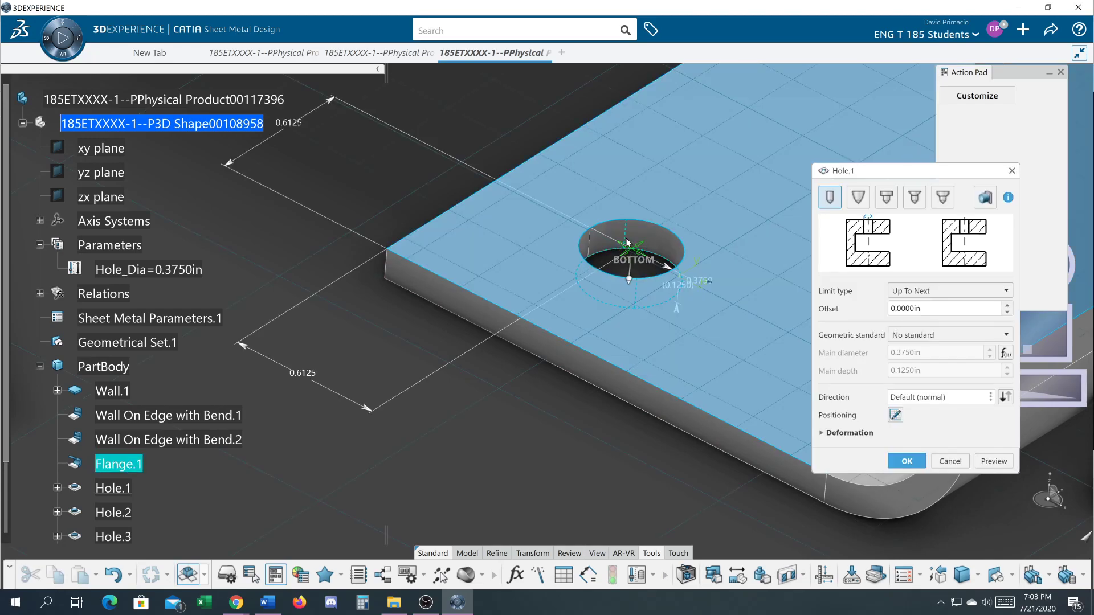
pyautogui.moveTo(375, 256); pyautogui.dragTo(466, 337, button='middle')
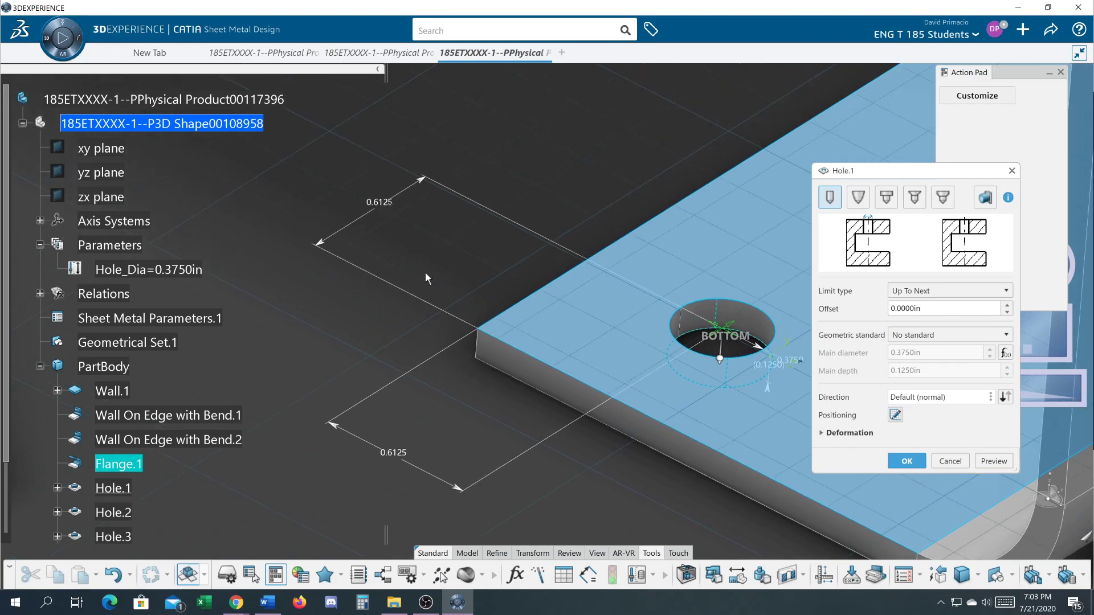
pyautogui.doubleClick(376, 210)
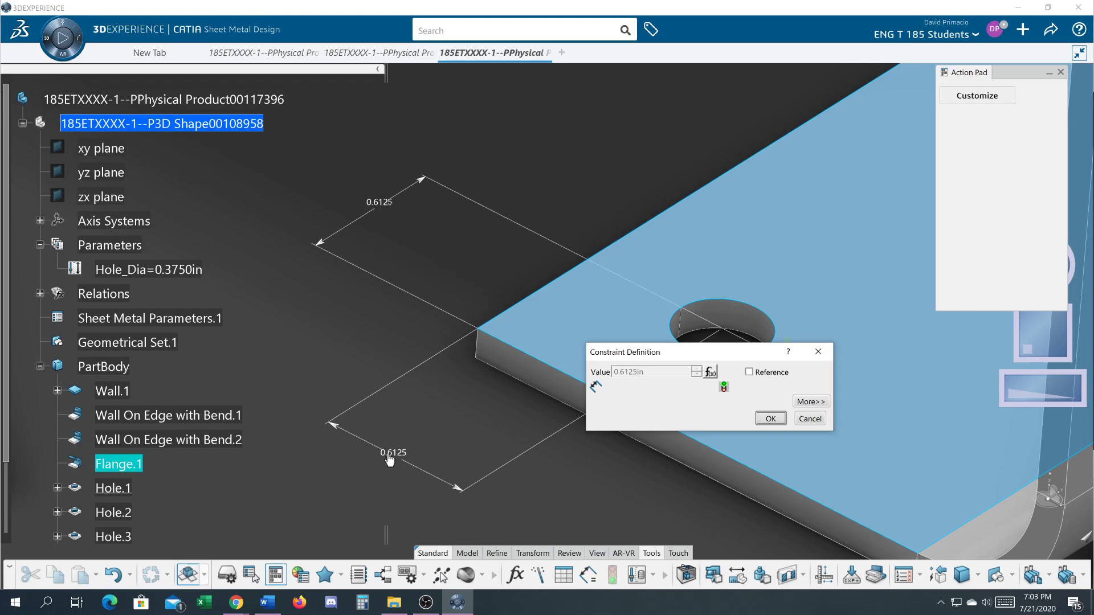
pyautogui.click(771, 419)
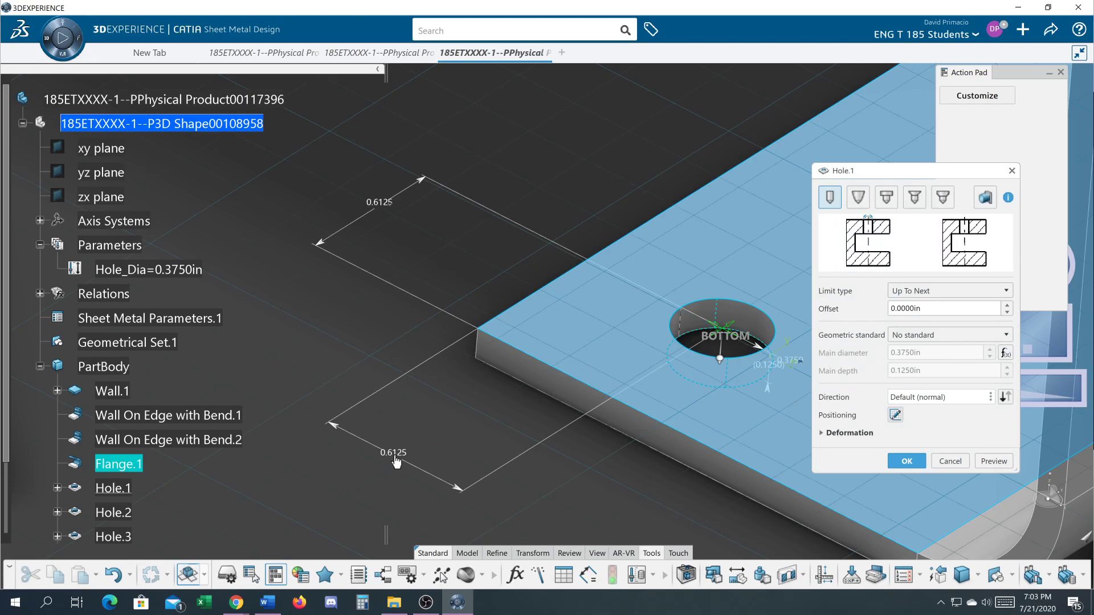
# Try the formula 1.5*Hole_Dia+.05 for the flange hole's other edge distance, Offset.1.
pyautogui.doubleClick(398, 459)
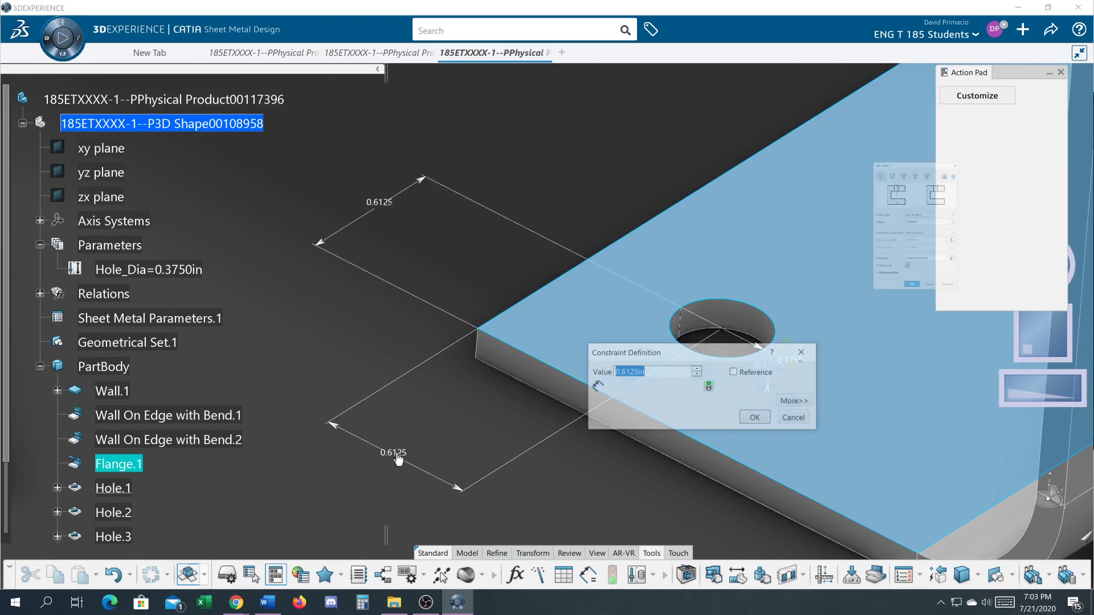
pyautogui.rightClick(657, 371)
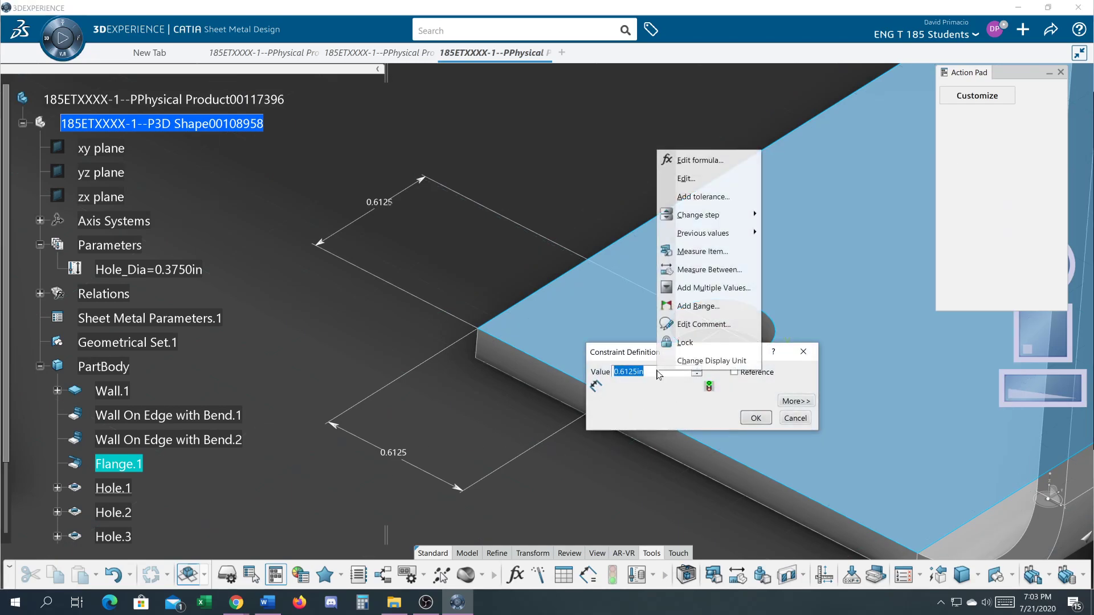
pyautogui.click(692, 161)
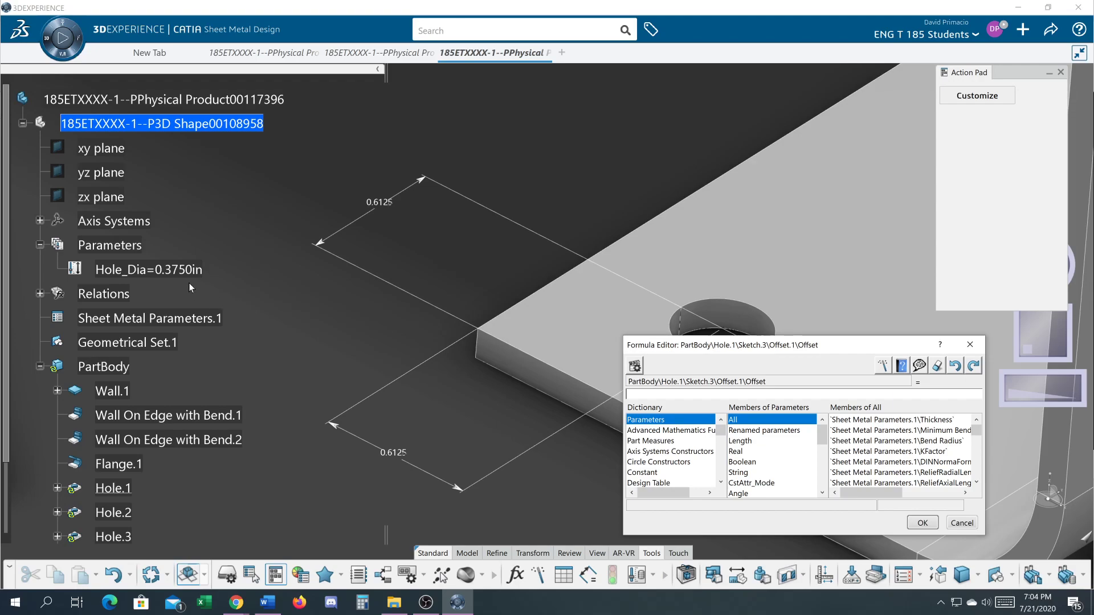
pyautogui.write('1.5')
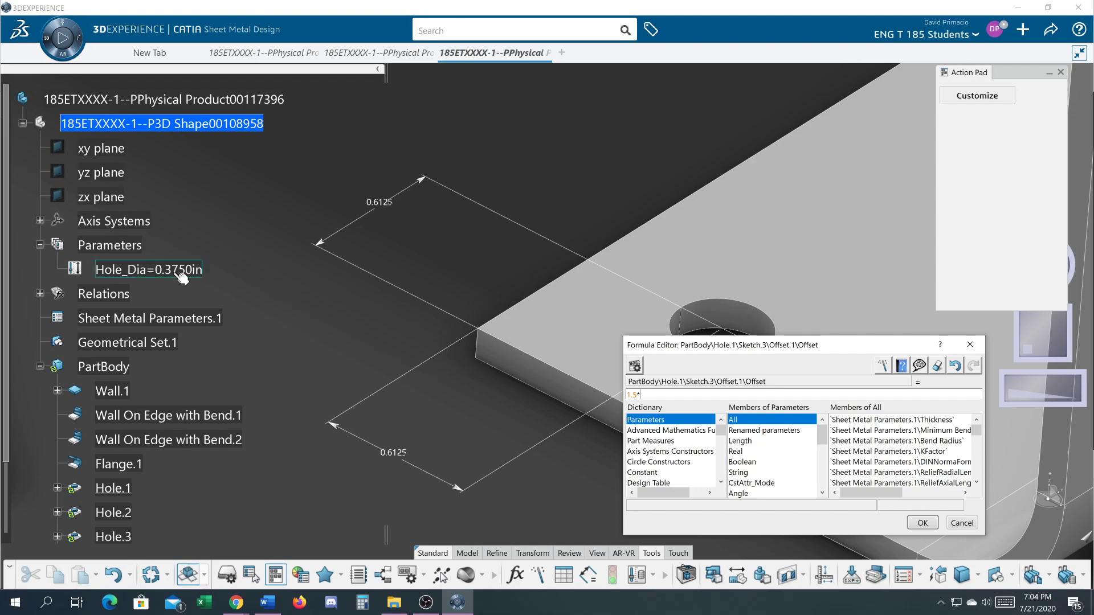
pyautogui.write('*')
pyautogui.click(180, 270)
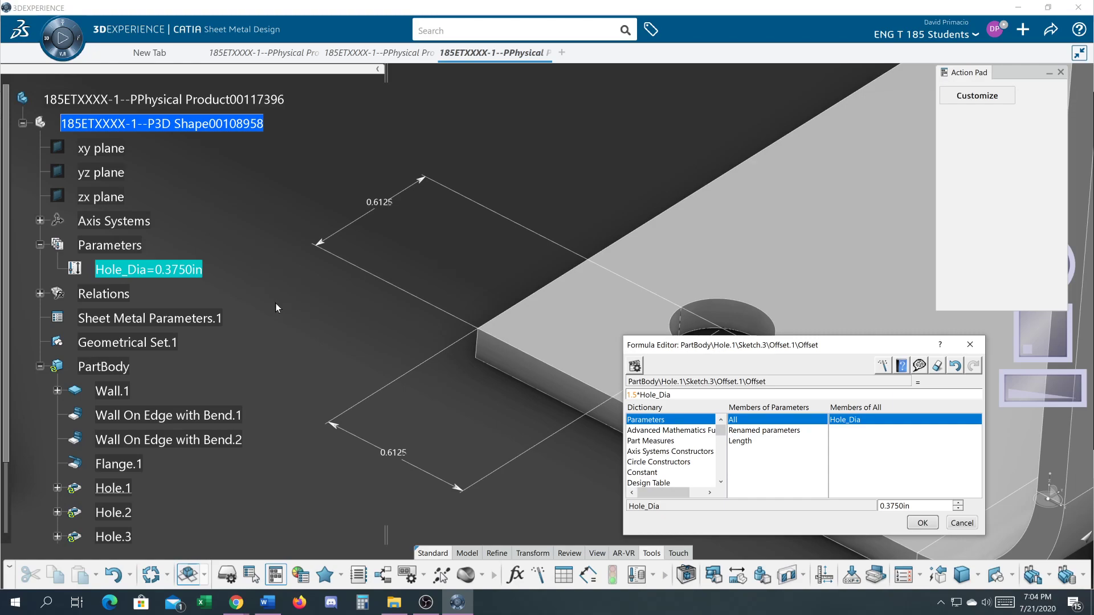
pyautogui.write('+.05')
pyautogui.click(918, 522)
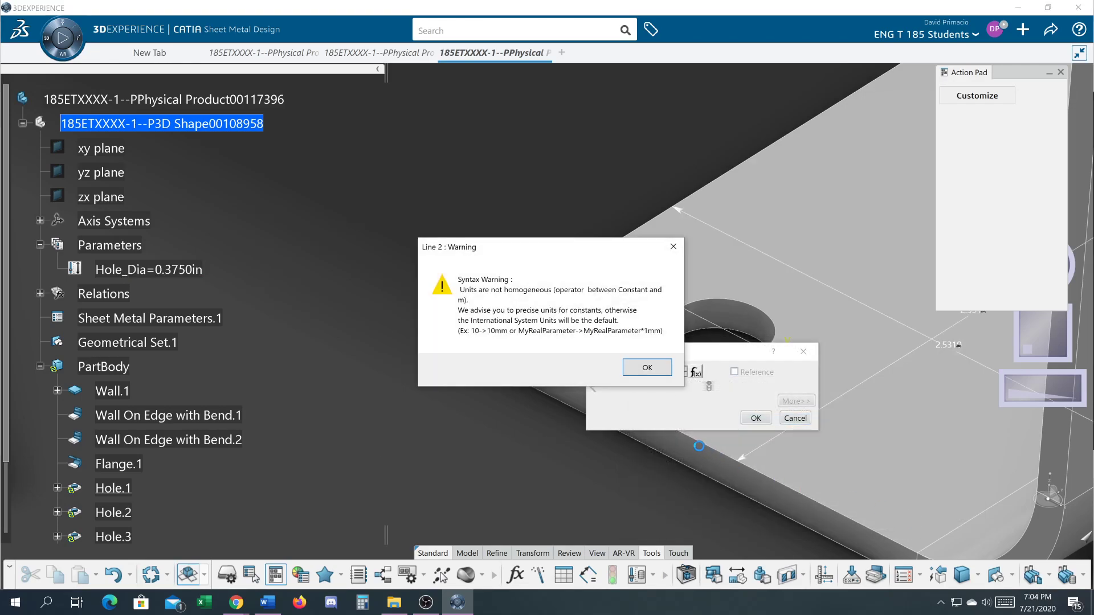
pyautogui.click(645, 368)
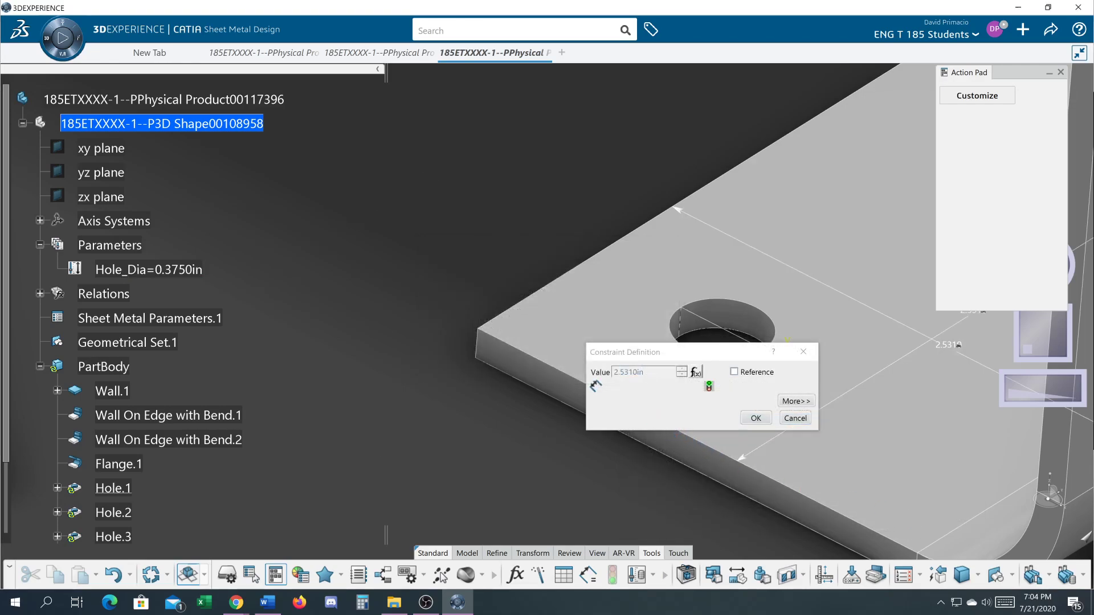
# Replace the formula of the hole's Offset.1 edge distance with Hole_Dia*1.5+.05.
pyautogui.click(696, 372)
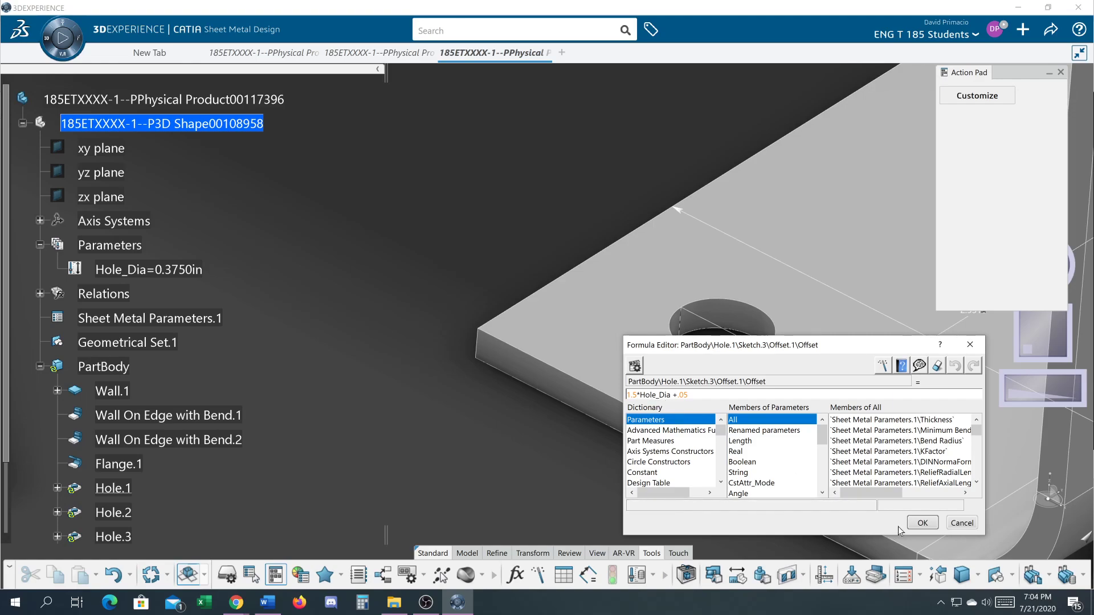
pyautogui.moveTo(691, 394); pyautogui.dragTo(627, 395)
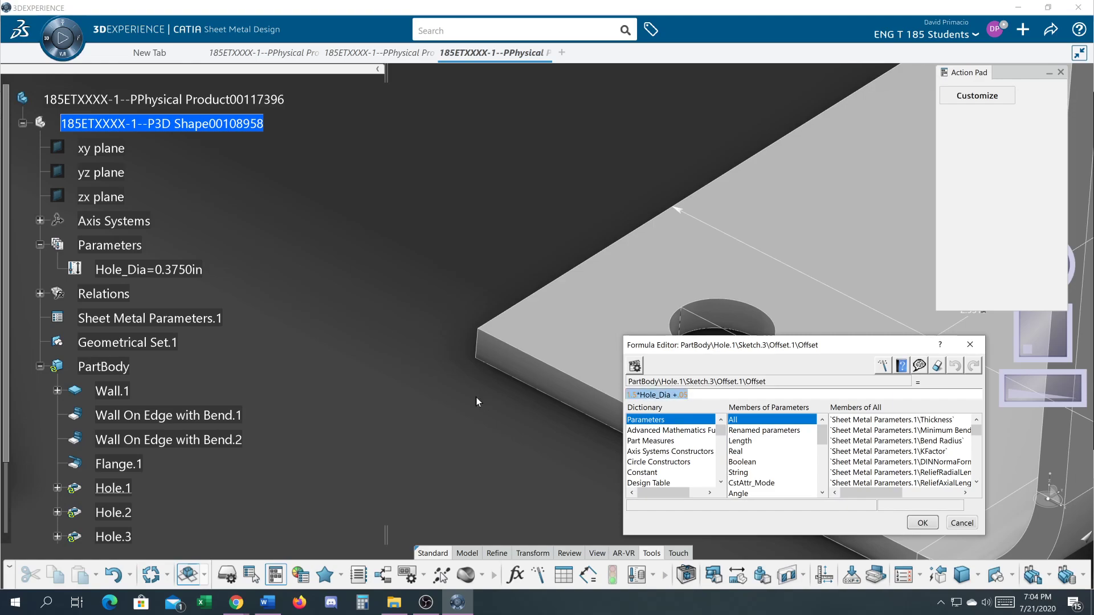
pyautogui.press('BackSpace')
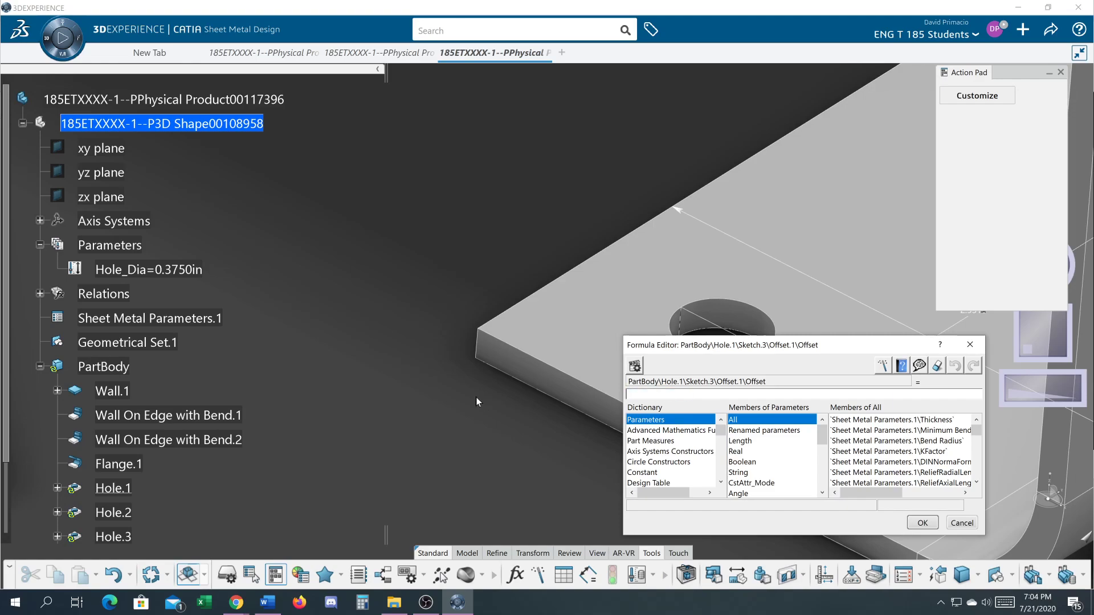
pyautogui.click(174, 276)
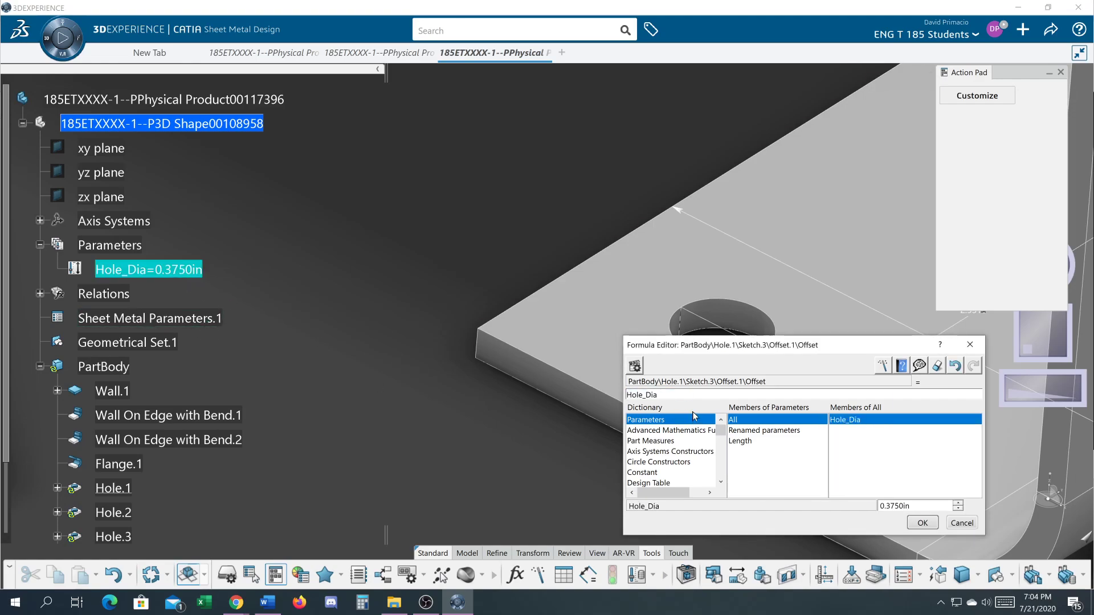
pyautogui.write('*1.5+.05')
pyautogui.click(921, 526)
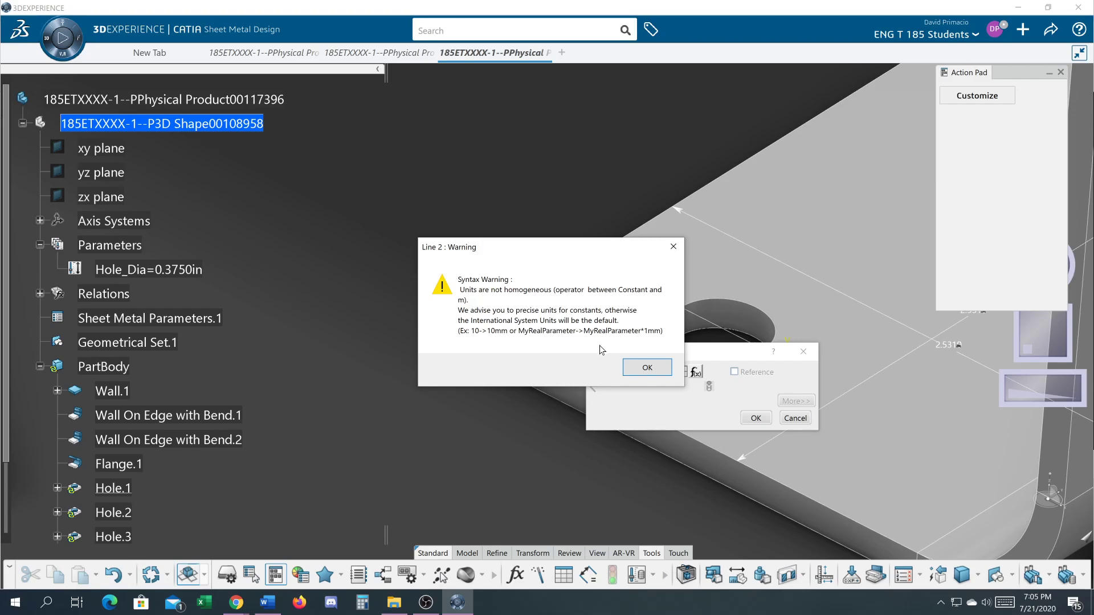
pyautogui.click(644, 368)
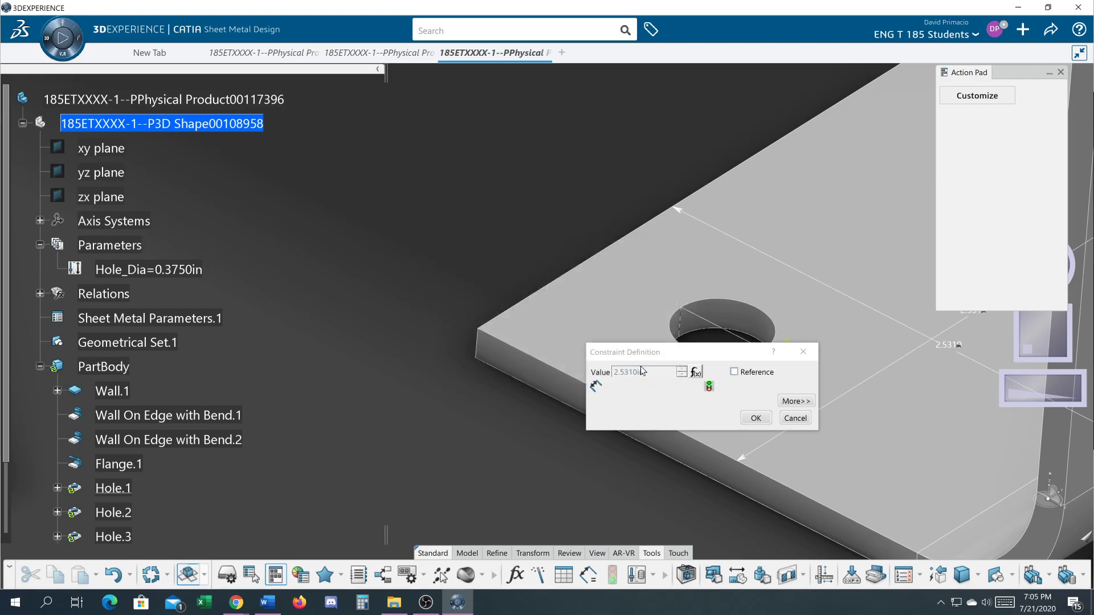
# Add the unit in to the .05 constant in the Offset.1 formula and accept the constraint and hole definition.
pyautogui.click(696, 373)
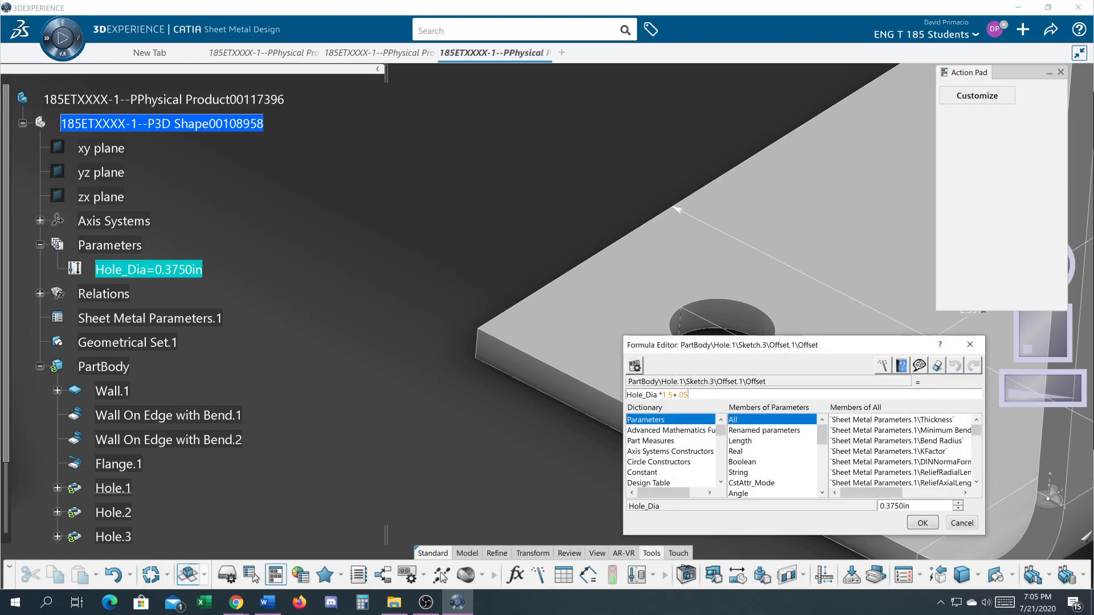
pyautogui.write('in')
pyautogui.click(921, 522)
pyautogui.moveTo(454, 421); pyautogui.dragTo(323, 349, button='middle')
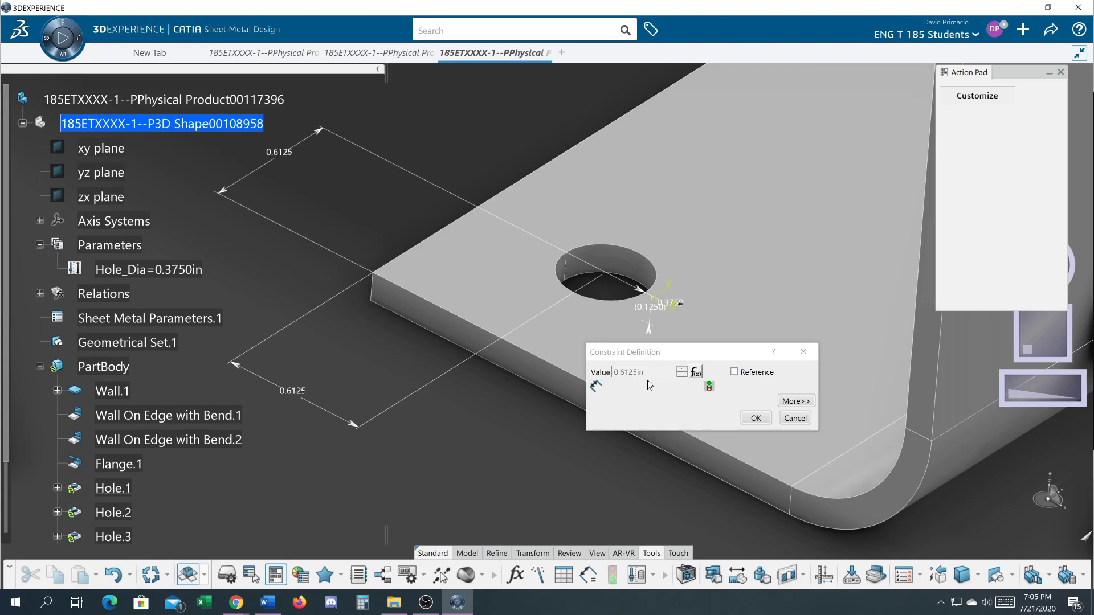
pyautogui.click(752, 419)
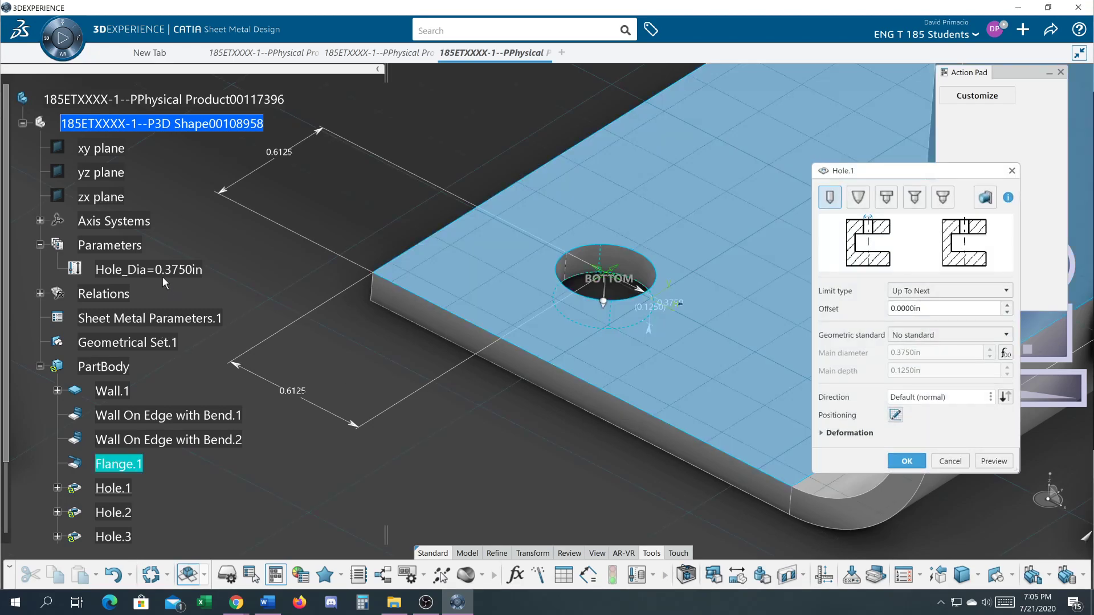
pyautogui.click(906, 462)
# Set the Hole_Dia parameter to 0.5 in.
pyautogui.doubleClick(127, 268)
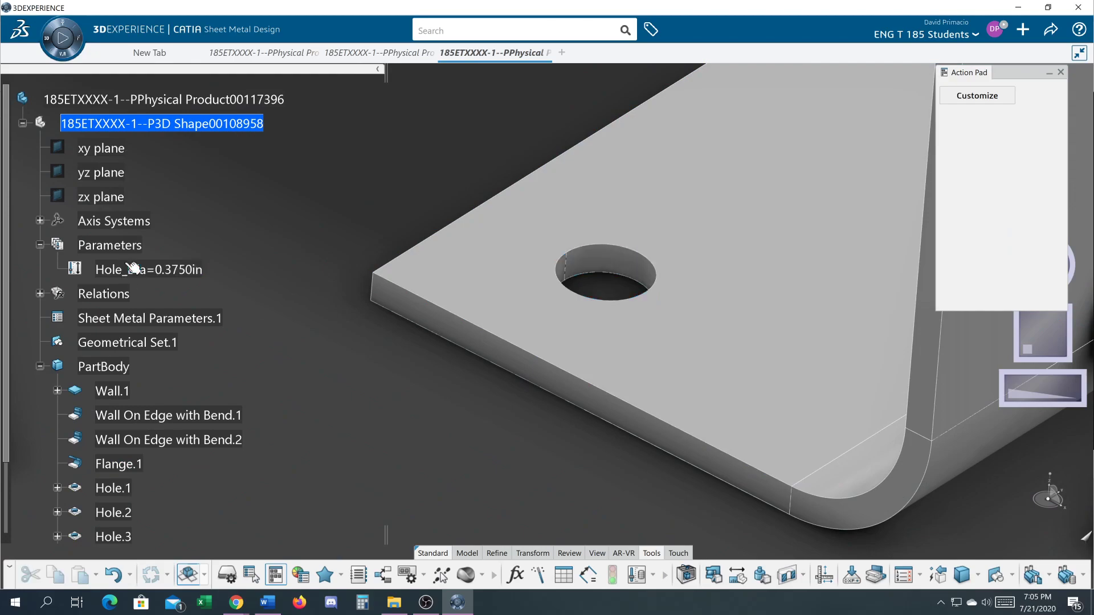
pyautogui.write('0.5')
pyautogui.press('Return')
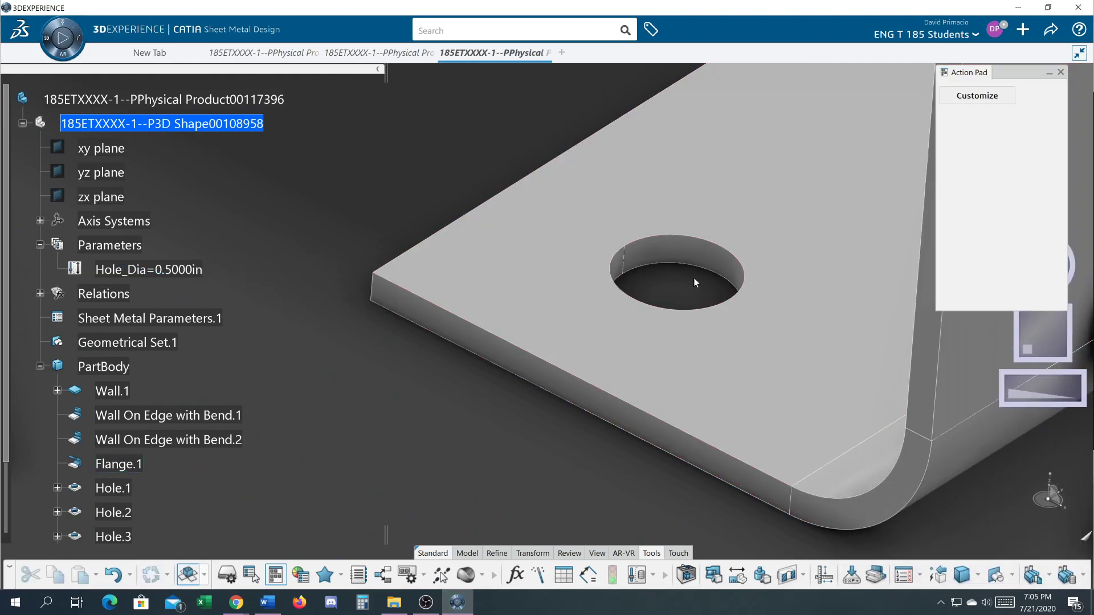
# Reopen the flange hole to check its diameter and both edge distances, and close its definition.
pyautogui.doubleClick(664, 267)
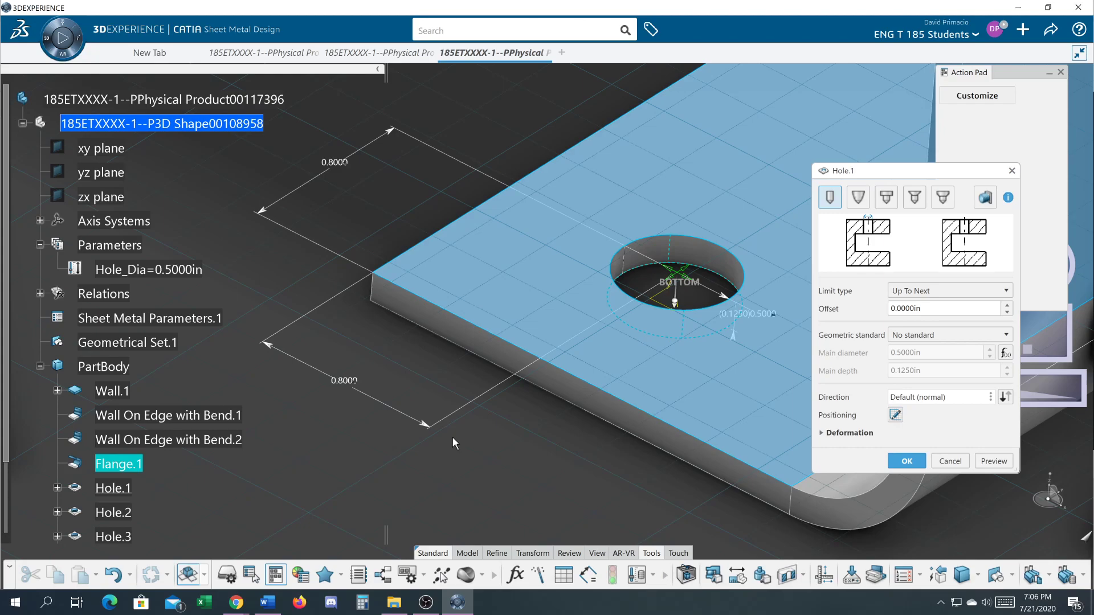
pyautogui.click(907, 461)
pyautogui.click(512, 465)
pyautogui.keyDown('ctrl'); pyautogui.moveTo(390, 404); pyautogui.dragTo(400, 446, button='middle'); pyautogui.keyUp('ctrl')
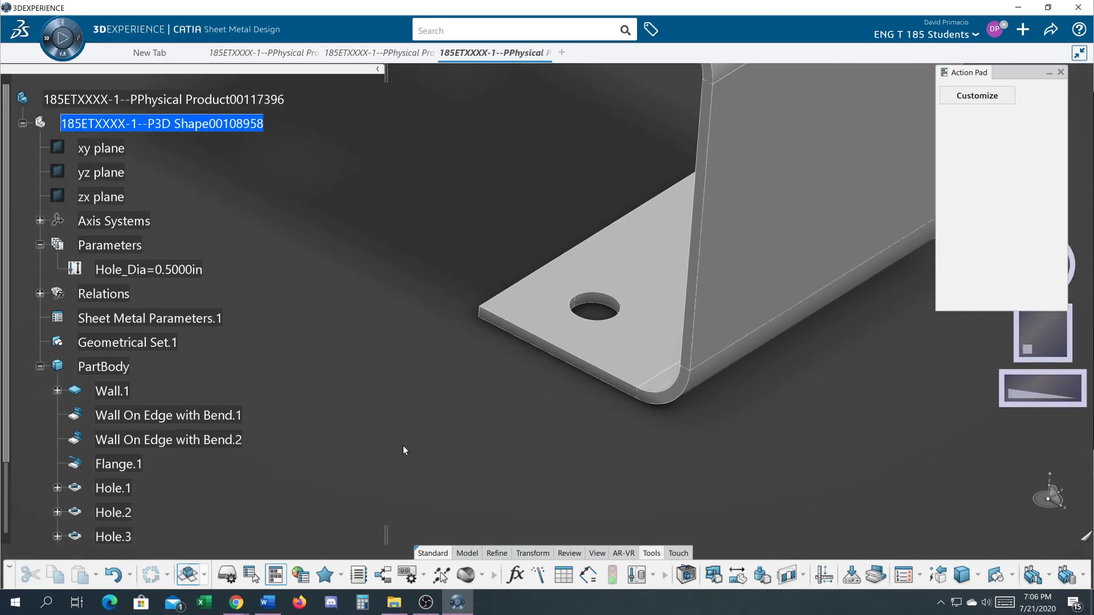
# Open the definition of Rectangular pattern.1 on the flange and move its spacing dimension clear of the part.
pyautogui.keyDown('ctrl'); pyautogui.moveTo(328, 353); pyautogui.dragTo(341, 393, button='middle'); pyautogui.keyUp('ctrl')
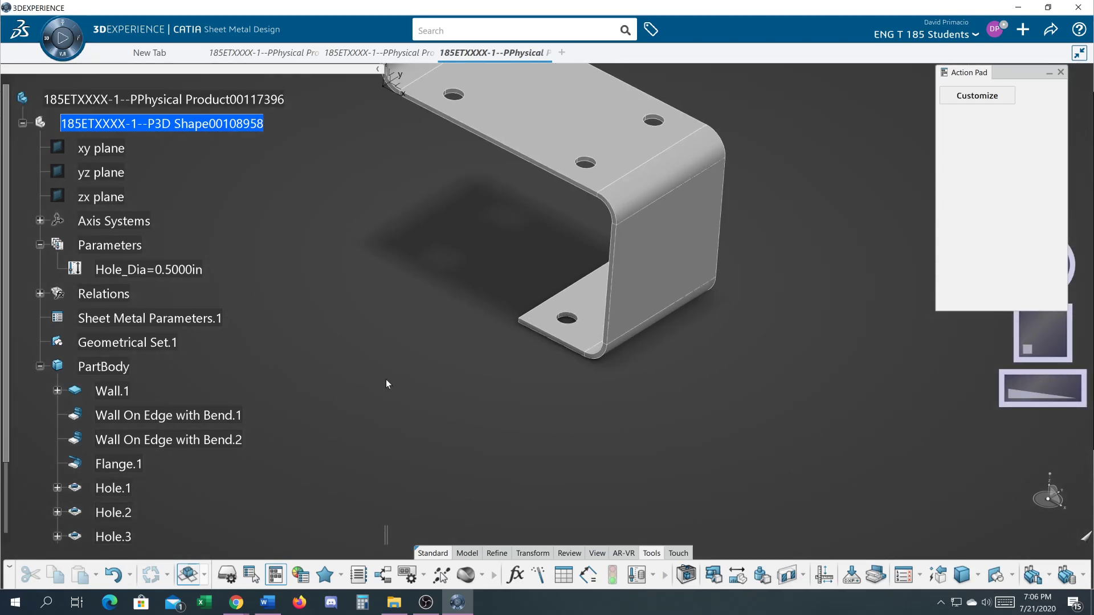
pyautogui.moveTo(413, 396); pyautogui.dragTo(623, 354, button='middle')
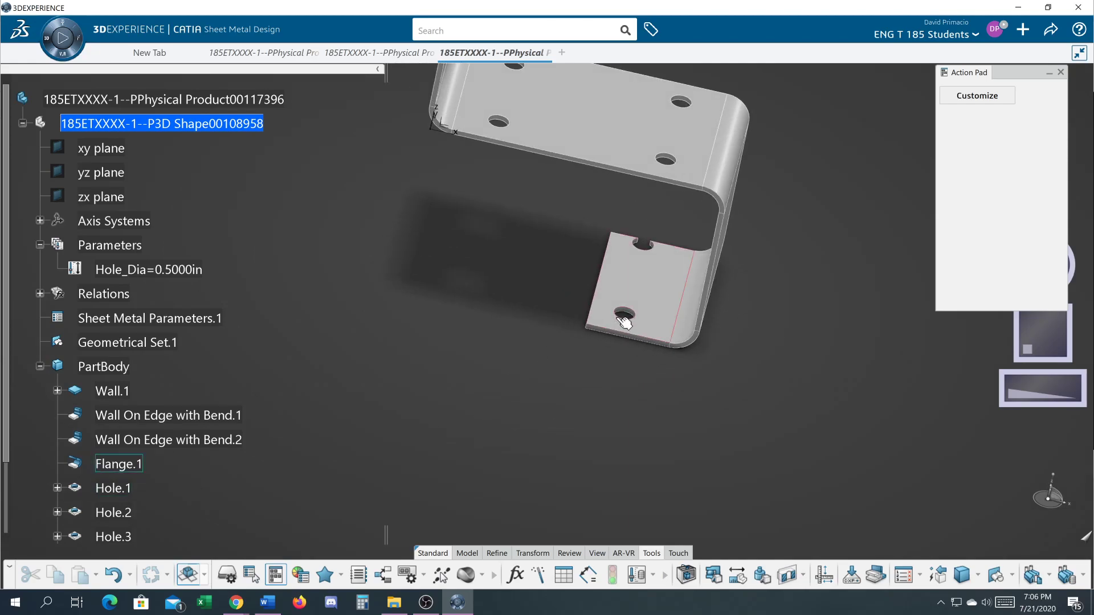
pyautogui.moveTo(375, 325); pyautogui.dragTo(357, 367, button='middle')
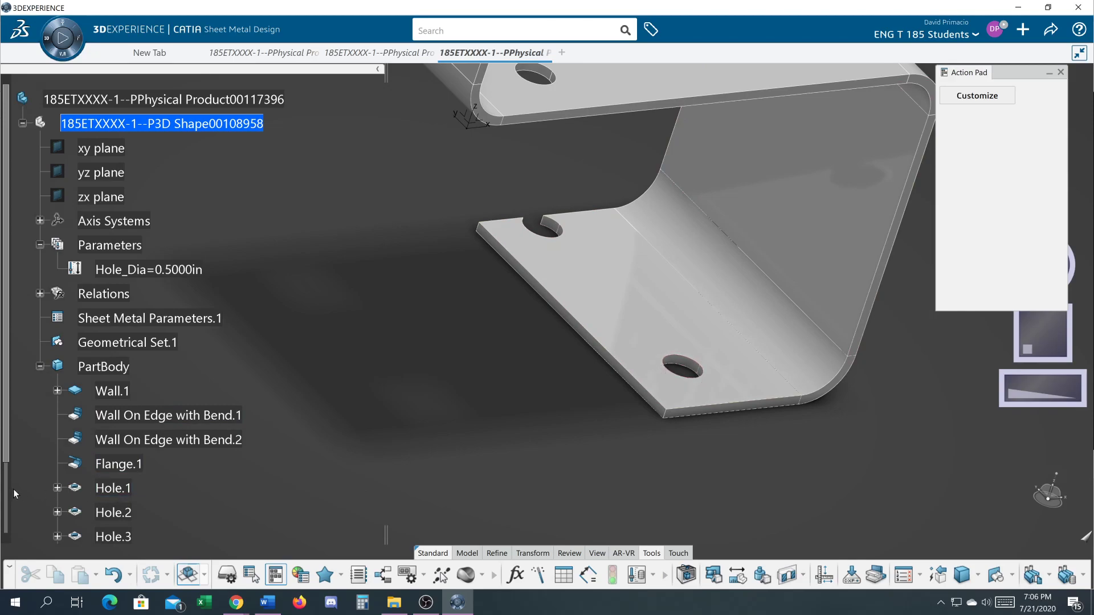
pyautogui.scroll(-3, 23, 491)
pyautogui.click(135, 480)
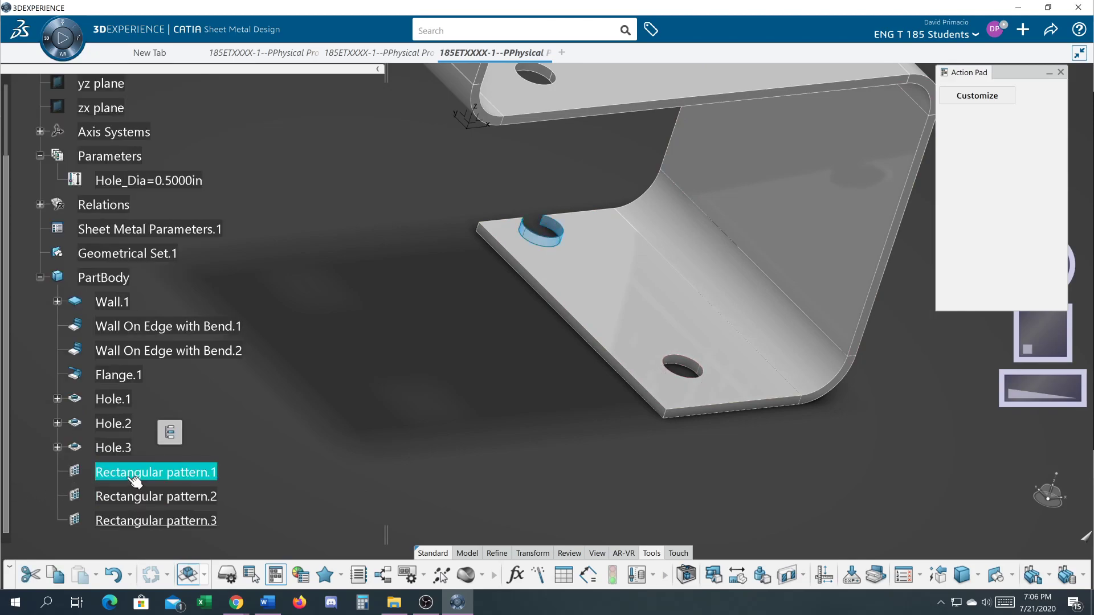
pyautogui.doubleClick(134, 480)
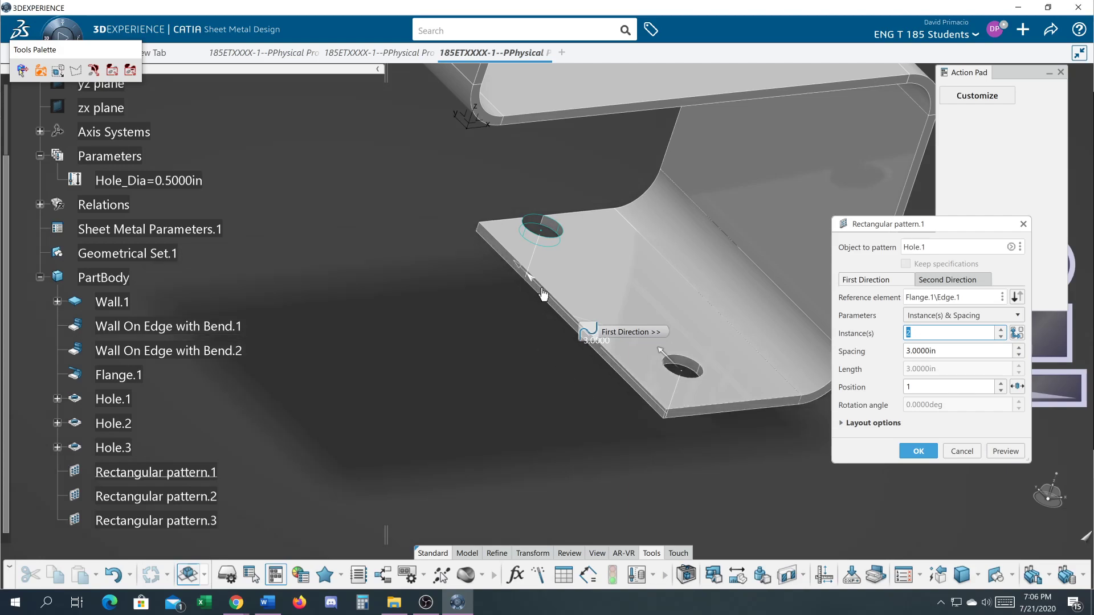
pyautogui.moveTo(547, 294); pyautogui.dragTo(553, 458)
# Set the first-direction spacing of Rectangular pattern.1 to 4-2*.8, that is 2.4 in, and accept the pattern.
pyautogui.doubleClick(554, 454)
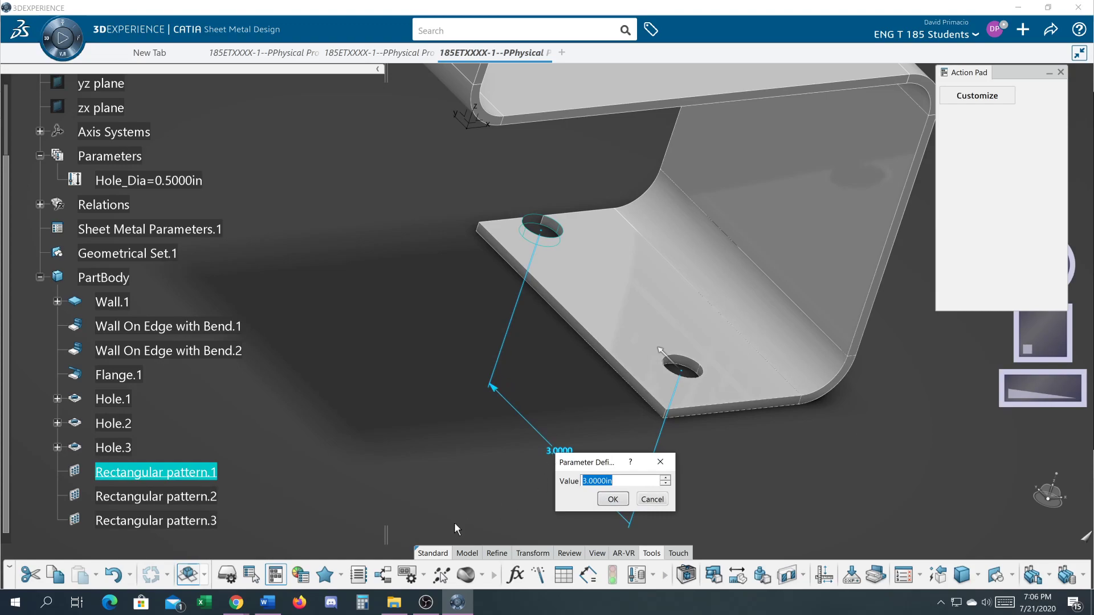
pyautogui.write('3-2*.8')
pyautogui.doubleClick(585, 481)
pyautogui.write('4')
pyautogui.click(610, 501)
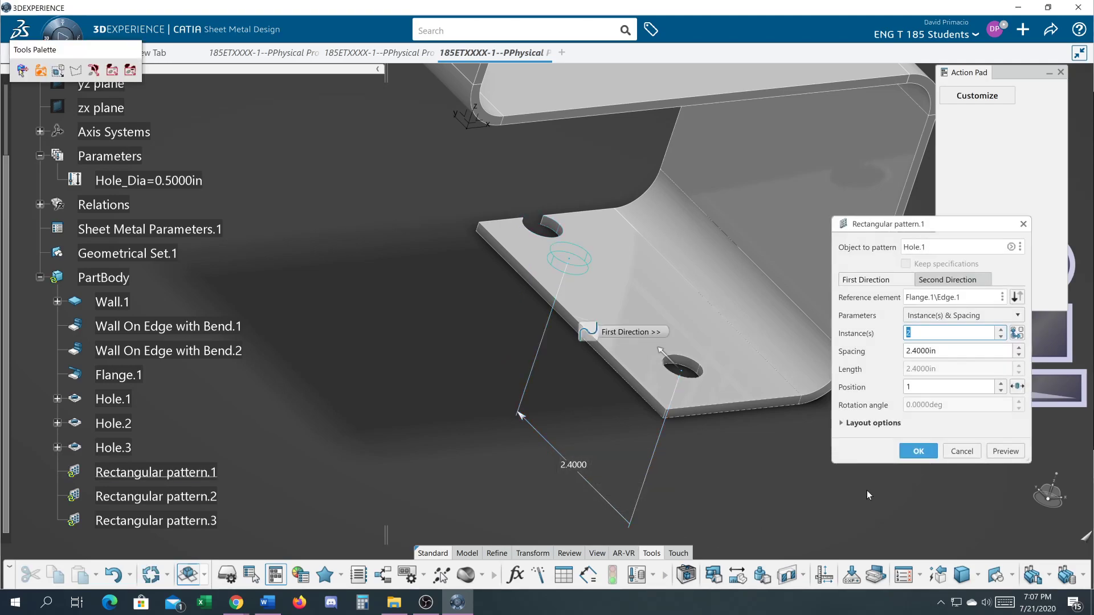
pyautogui.click(906, 452)
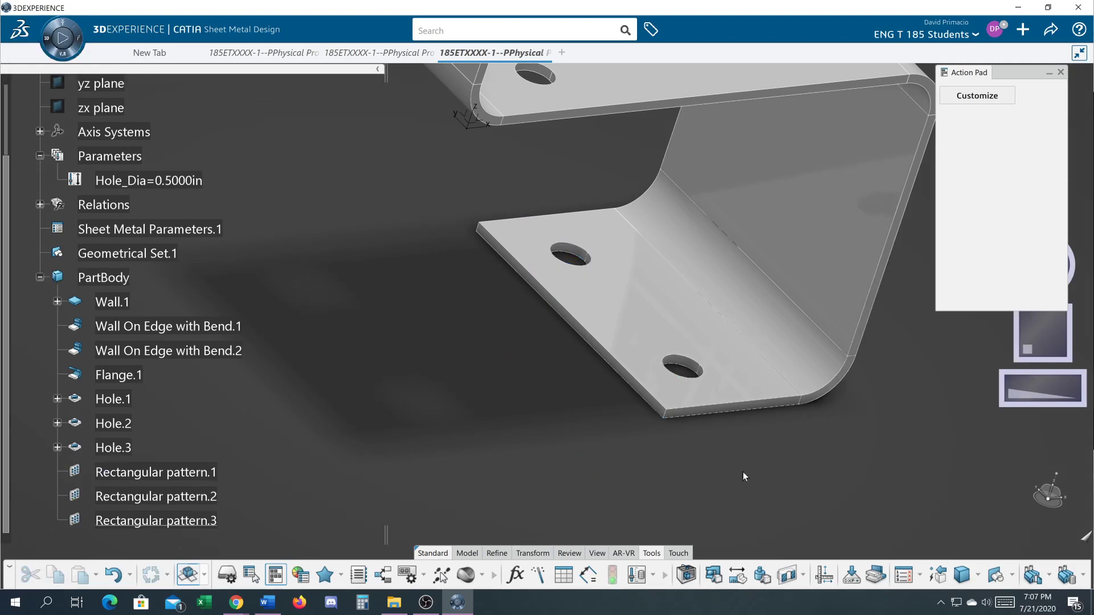
pyautogui.moveTo(501, 448); pyautogui.dragTo(426, 486, button='middle')
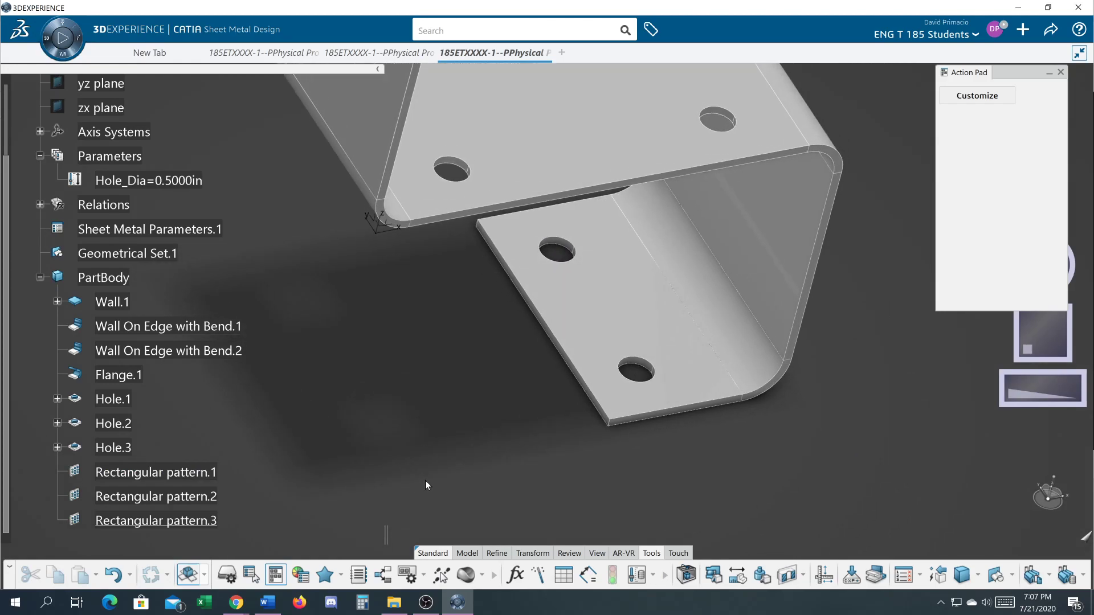